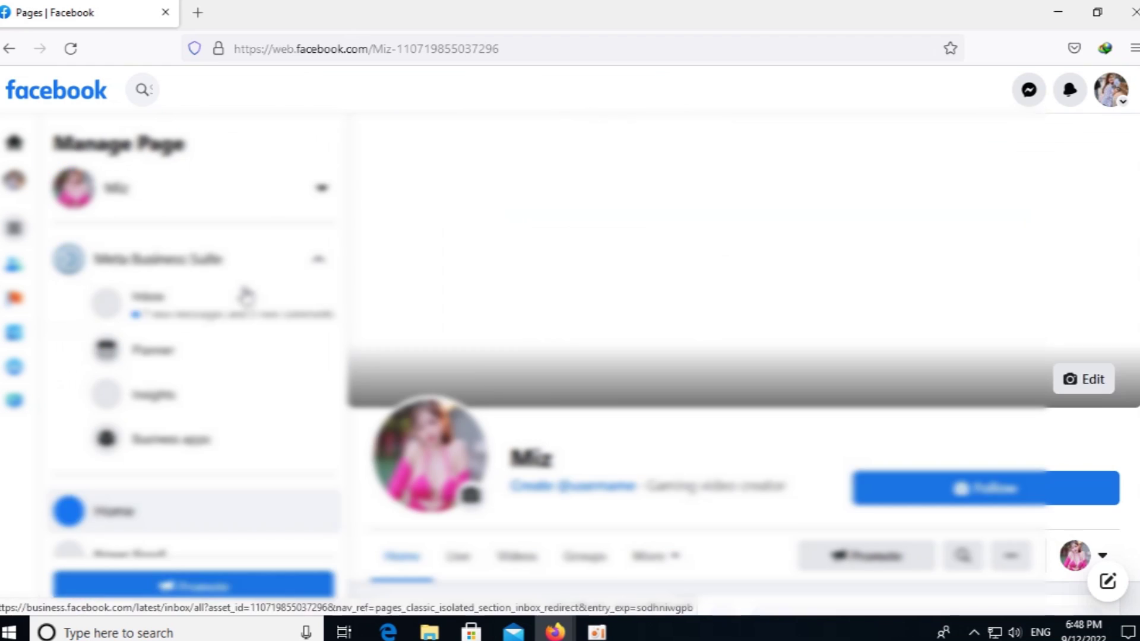
Step: Open the Page quality section for the Miz Page
scroll(177, 415, down, 5)
scroll(166, 425, down, 2)
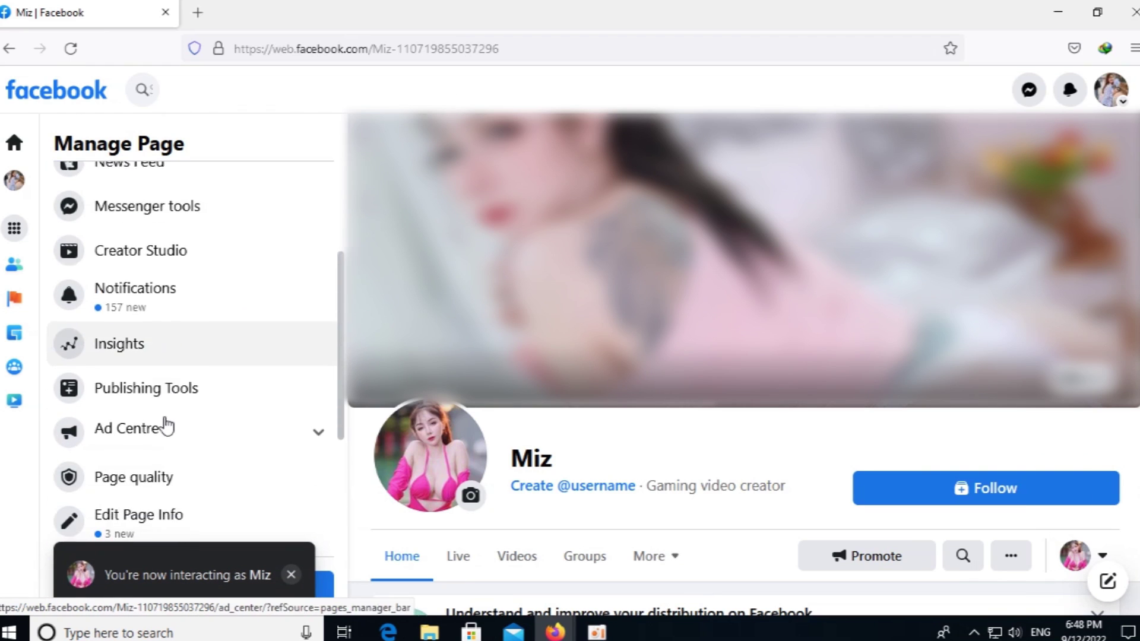
click(132, 443)
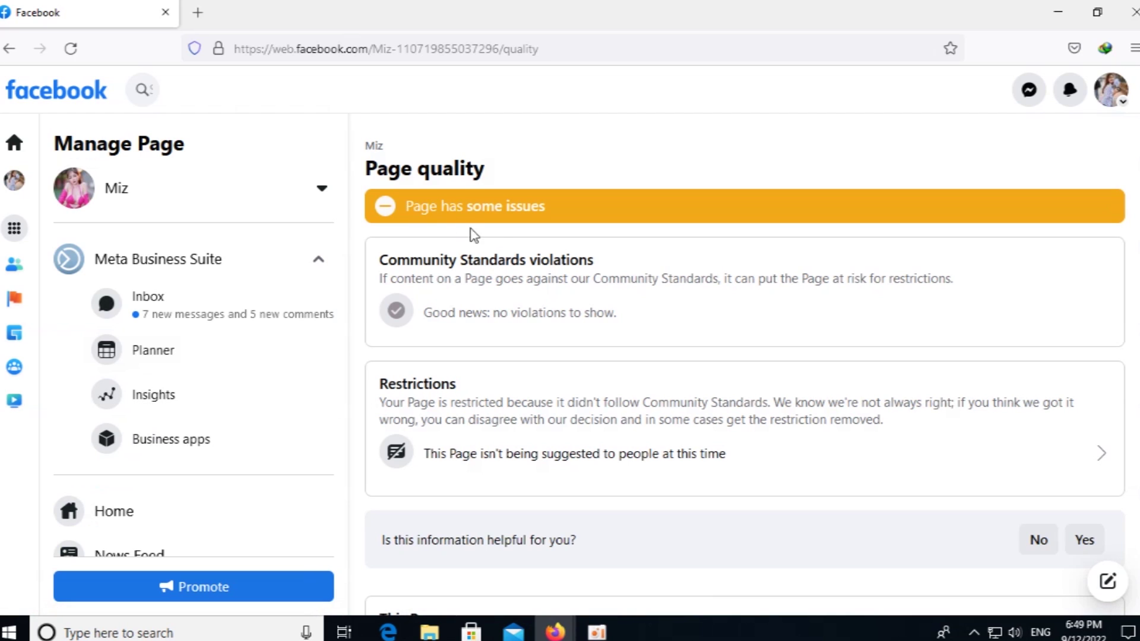
Step: Read the Page's overall issue status and the explanation given under Restrictions
drag(407, 205, 580, 202)
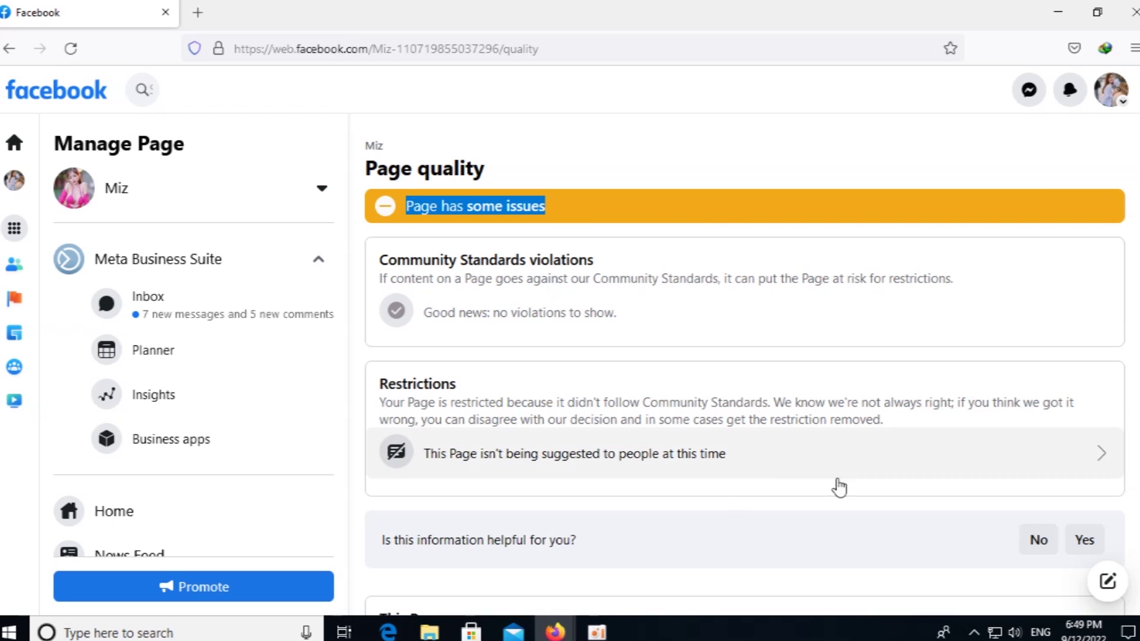
scroll(579, 383, down, 2)
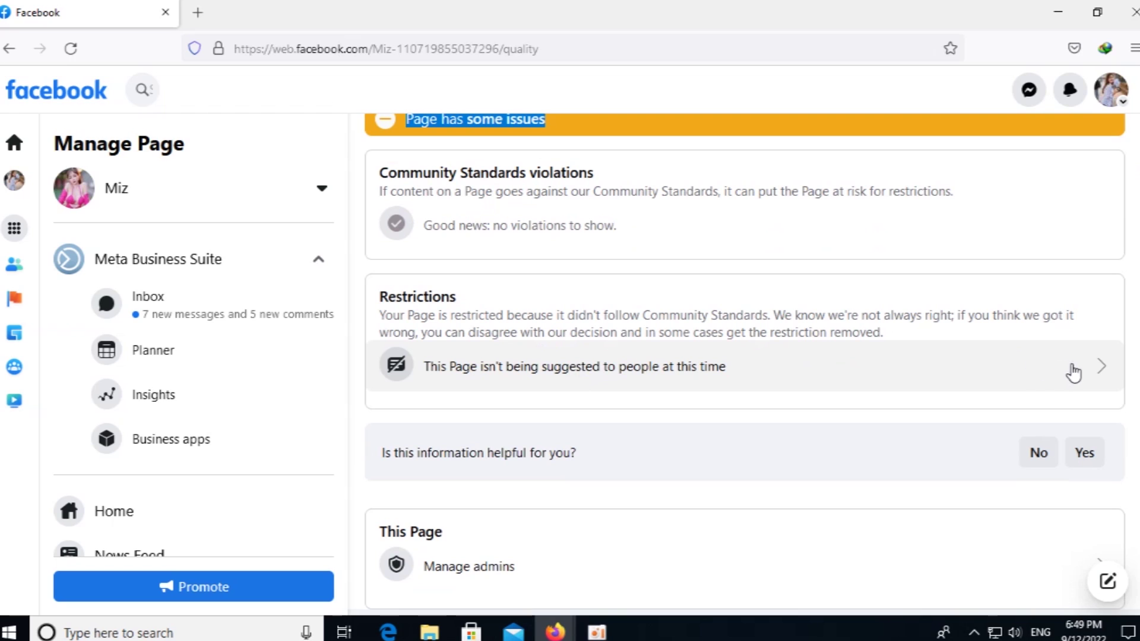
drag(378, 316, 738, 311)
click(891, 321)
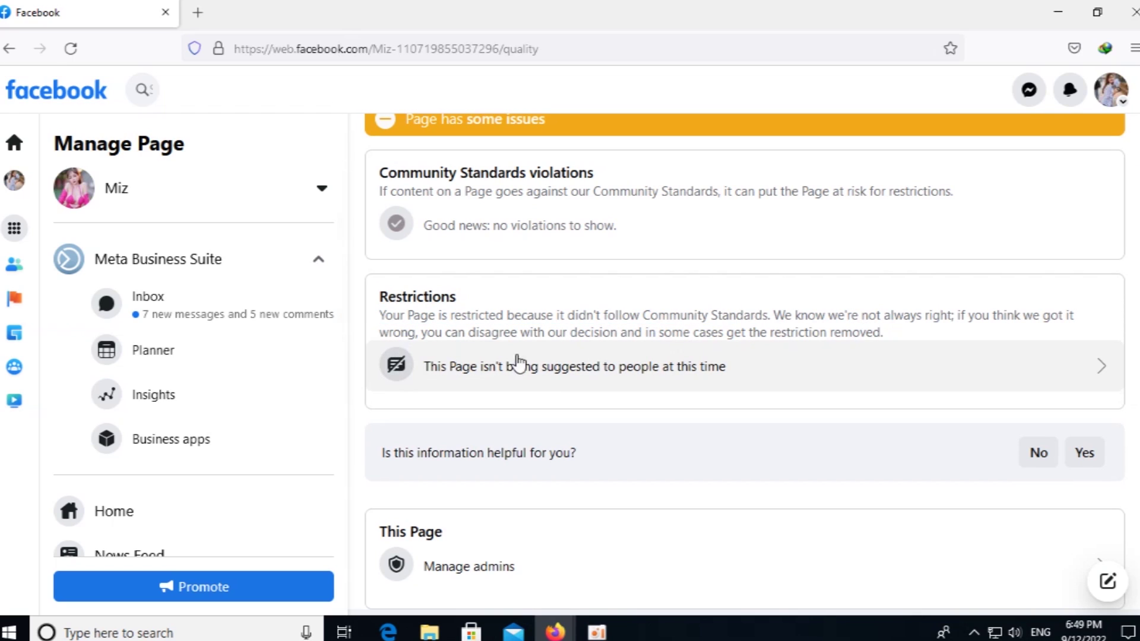
Step: Open the restriction about the Page not being suggested to people and delete the first post listed as possibly unsafe
click(496, 378)
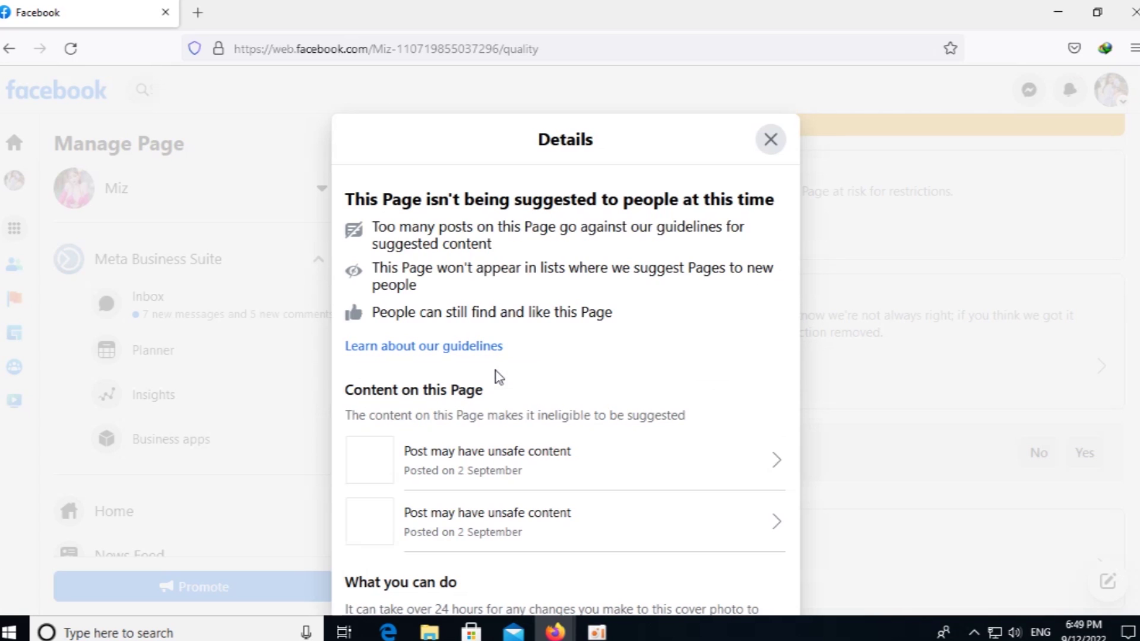
scroll(496, 374, down, 4)
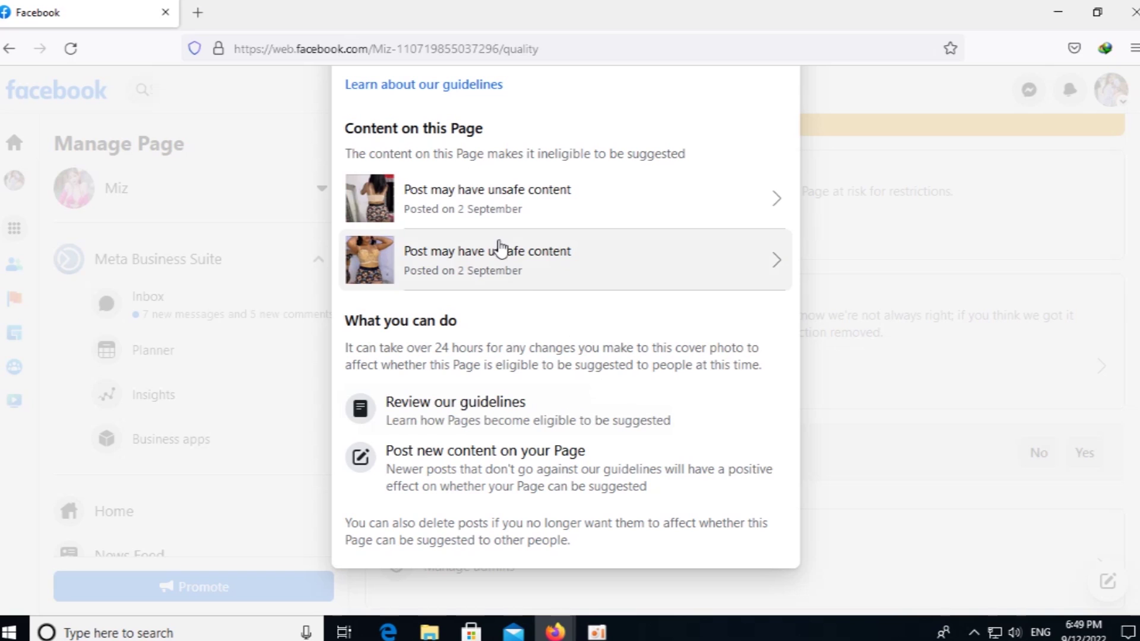
click(510, 205)
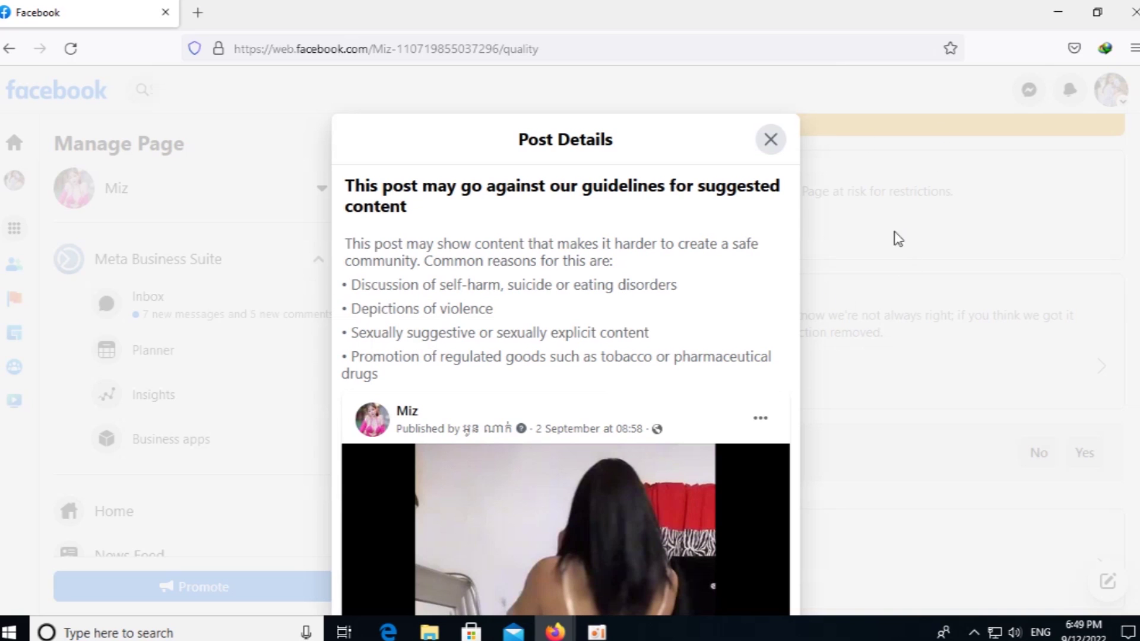
scroll(671, 392, down, 10)
scroll(547, 457, down, 2)
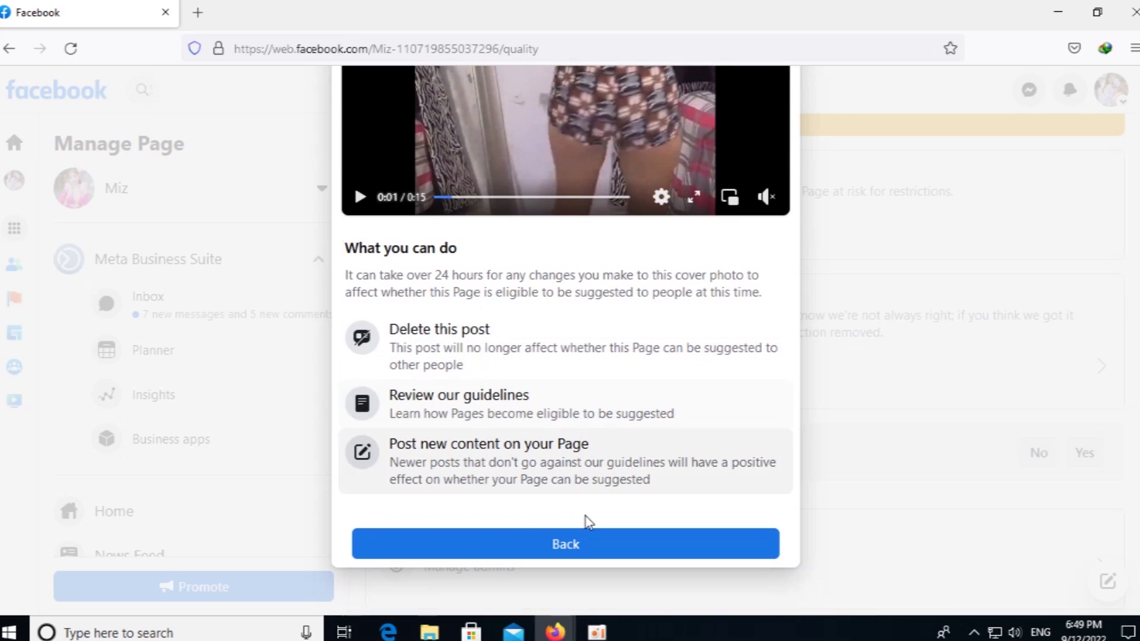
click(460, 344)
click(505, 541)
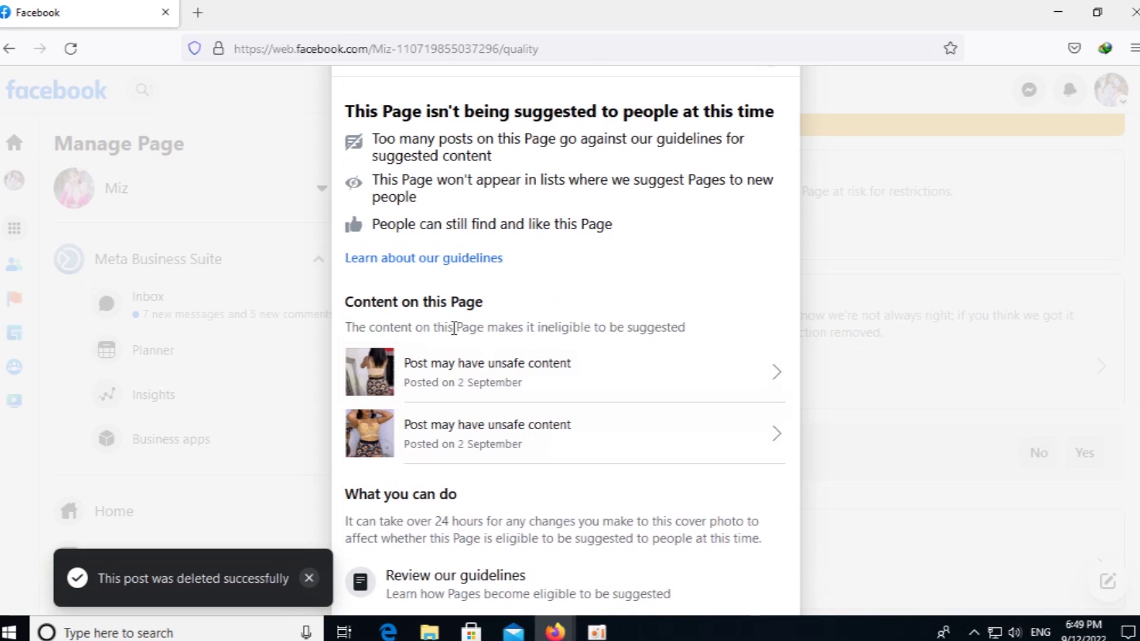
Step: Delete the second flagged post in the restriction details, published 2 September at 08:55
click(528, 437)
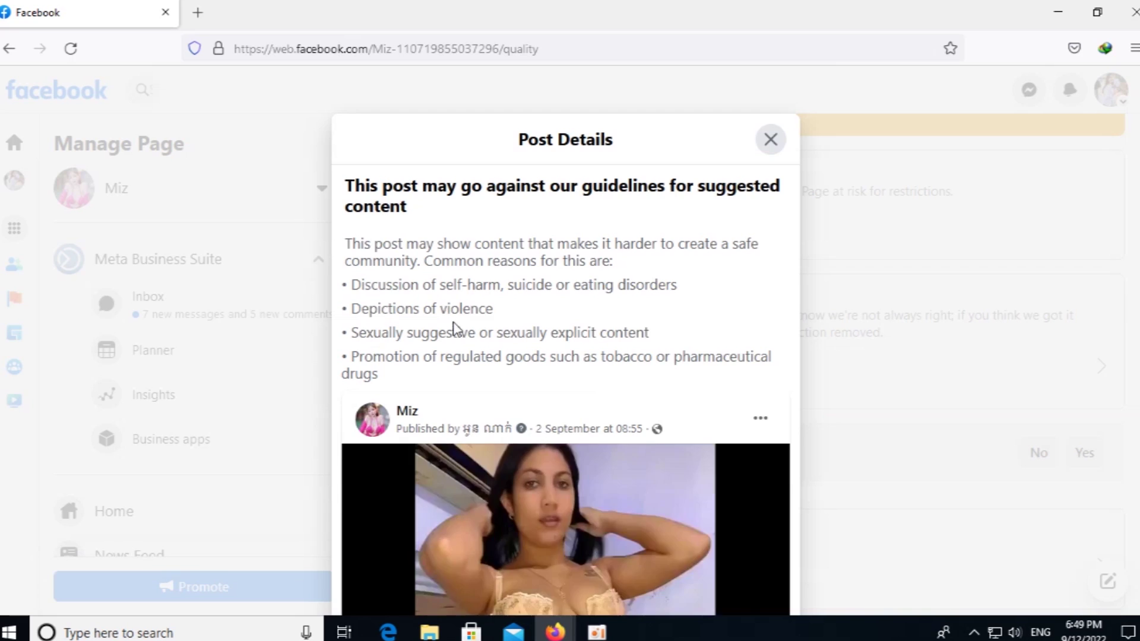
scroll(450, 313, down, 10)
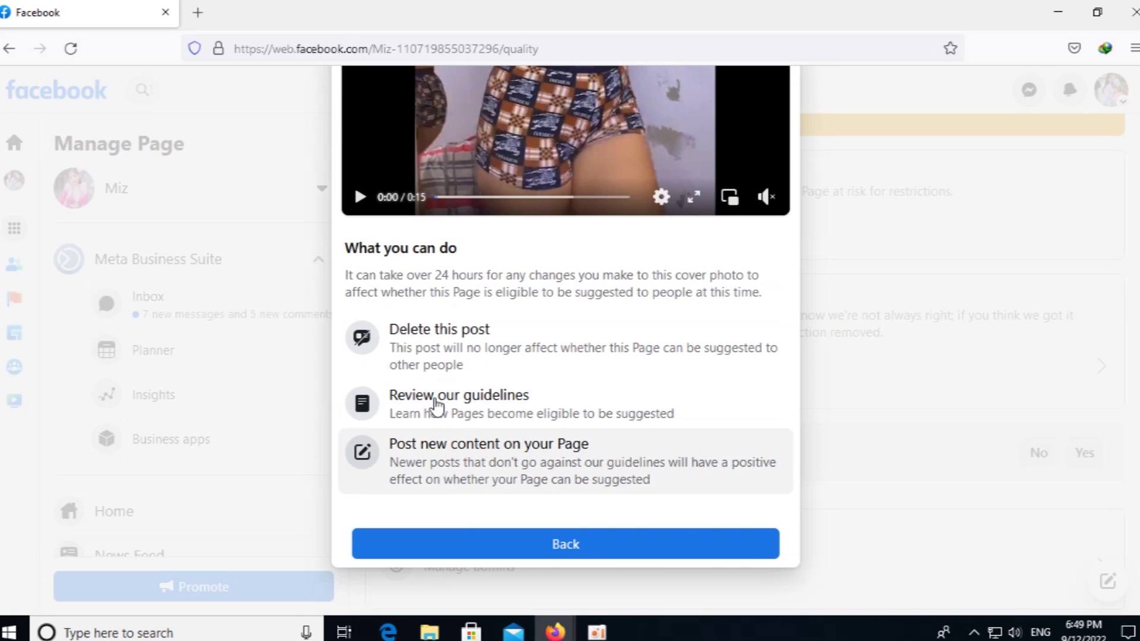
click(437, 336)
click(443, 544)
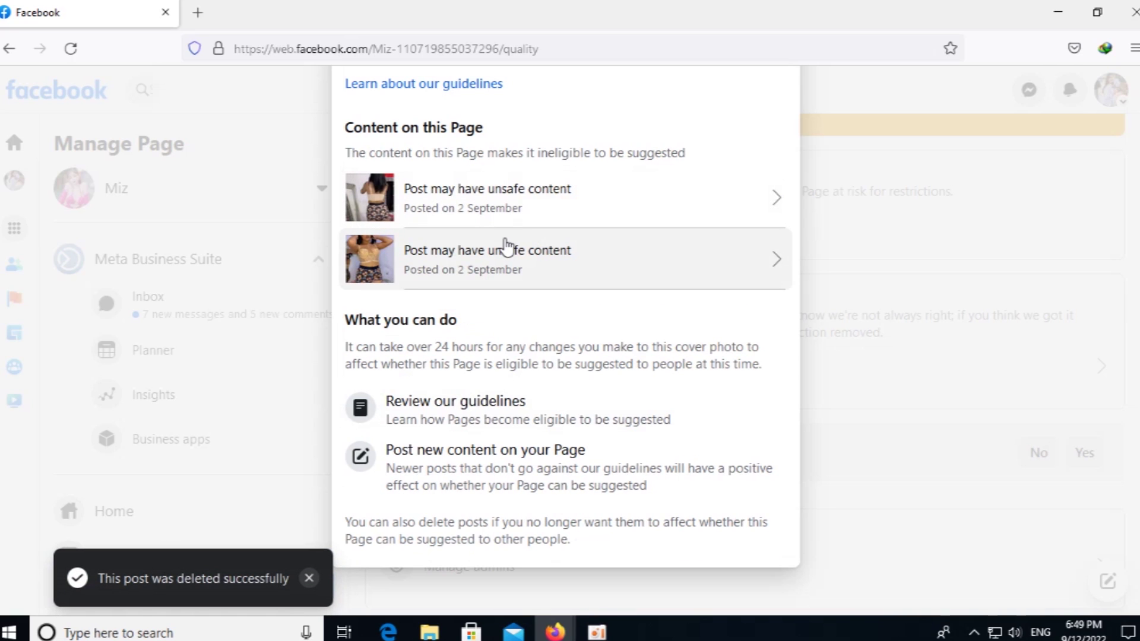
Step: Reload Page quality and reopen the details of the restriction on suggesting the Page
scroll(143, 109, up, 3)
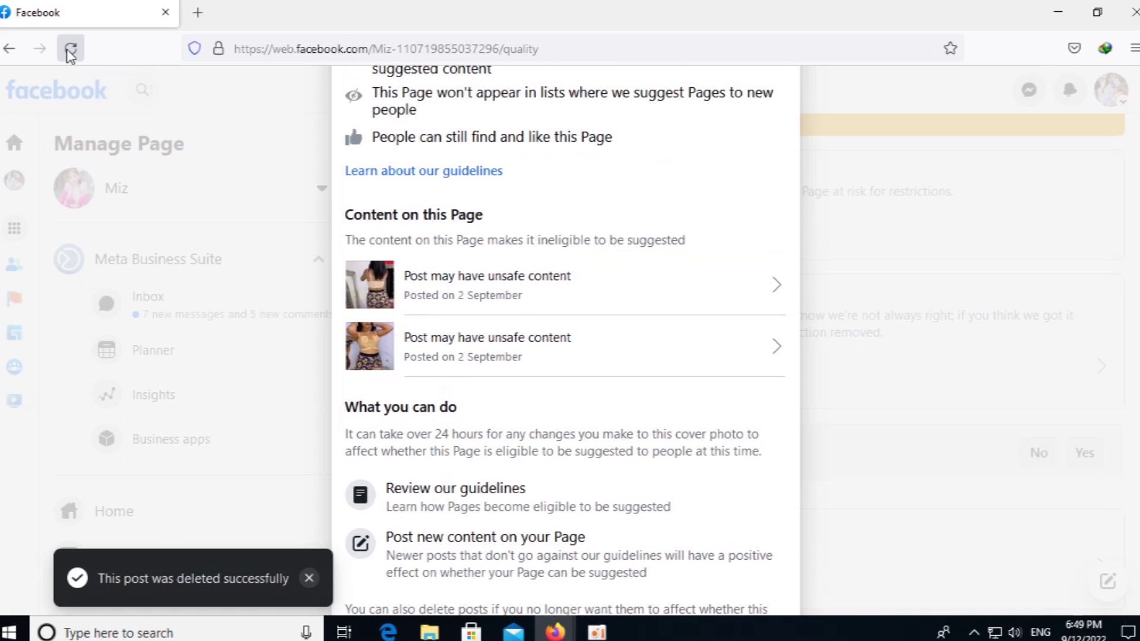
click(70, 50)
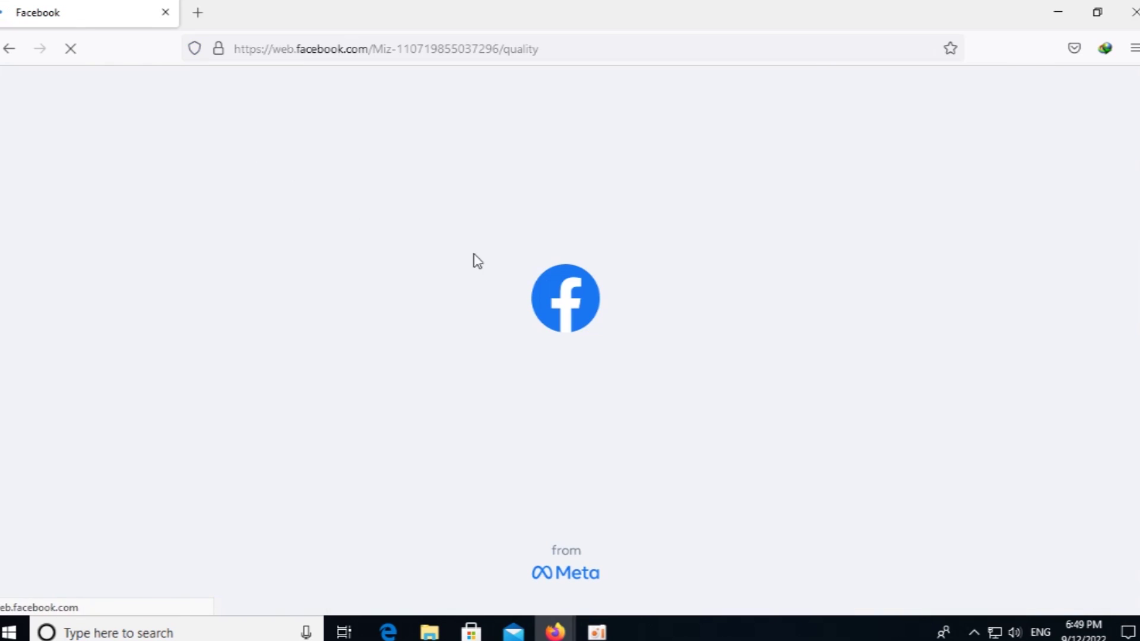
scroll(475, 380, down, 2)
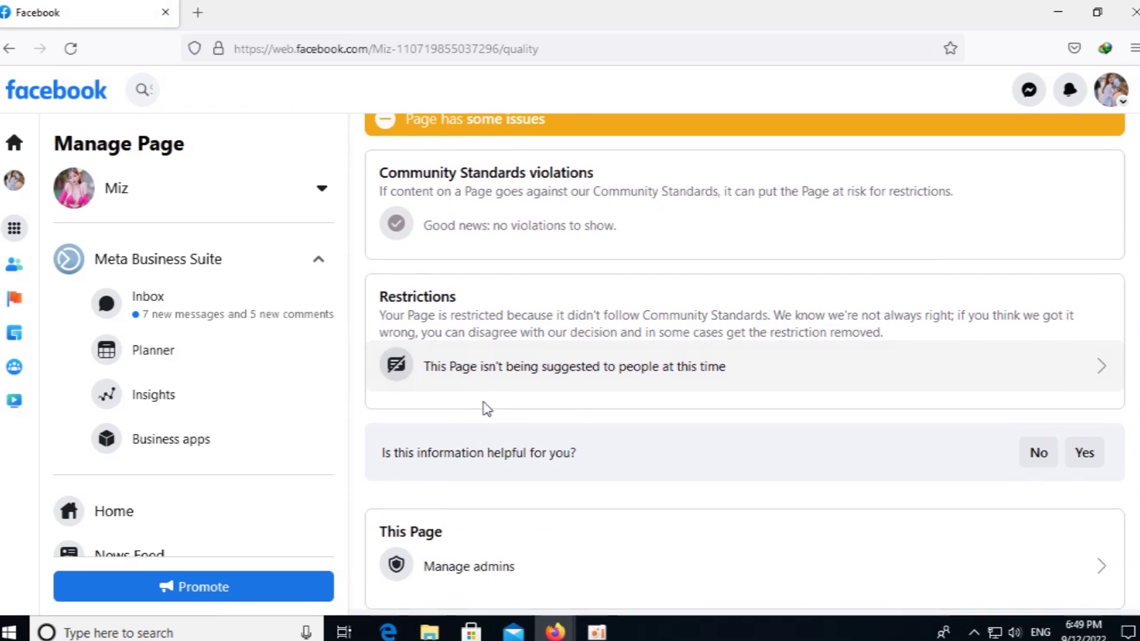
click(498, 374)
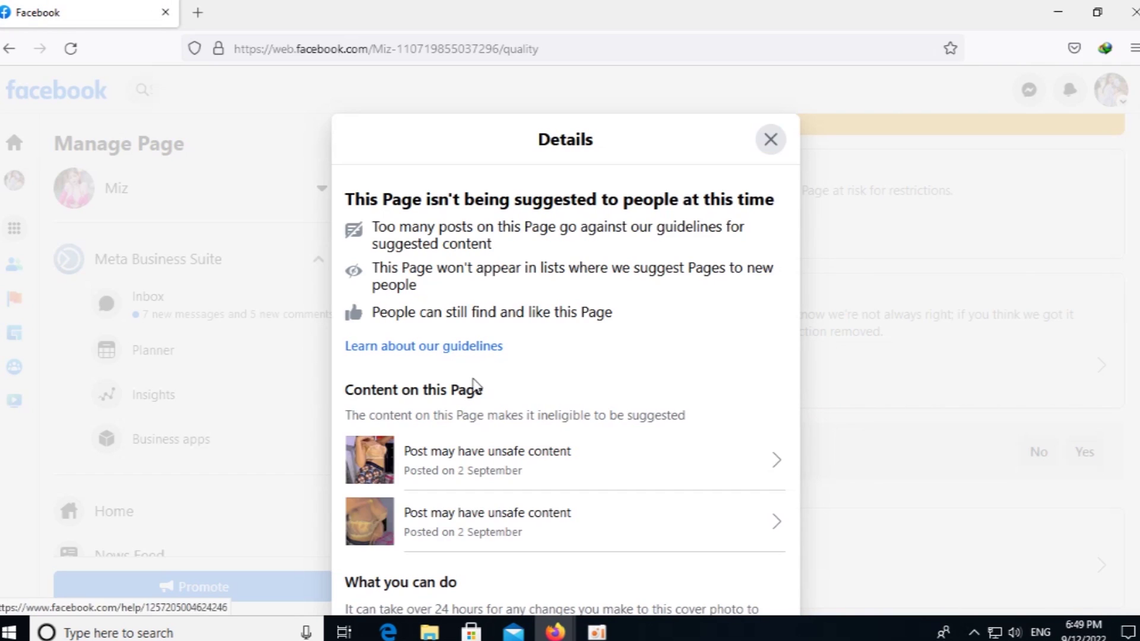
Step: Delete the first post in the refreshed list of possibly unsafe content
scroll(484, 392, down, 3)
click(638, 288)
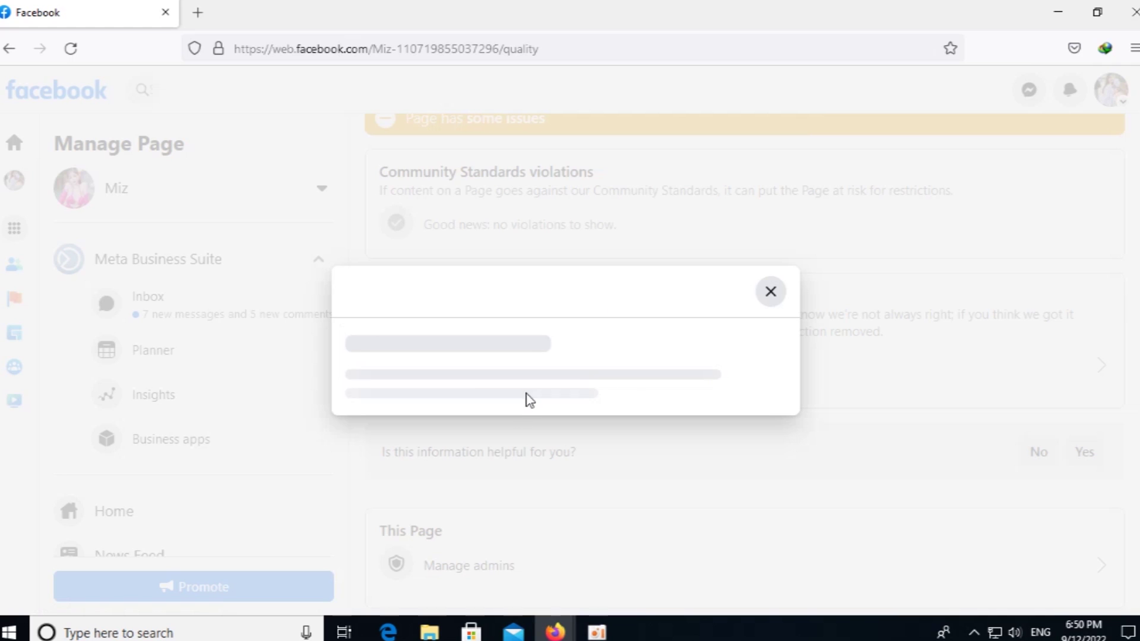
scroll(525, 400, down, 8)
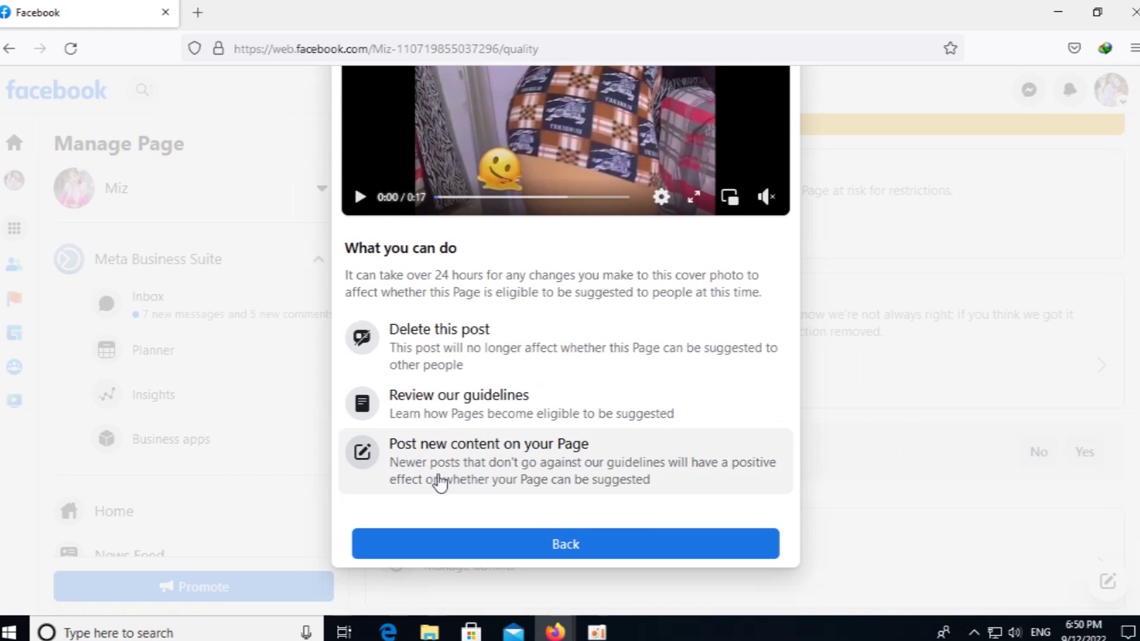
click(461, 346)
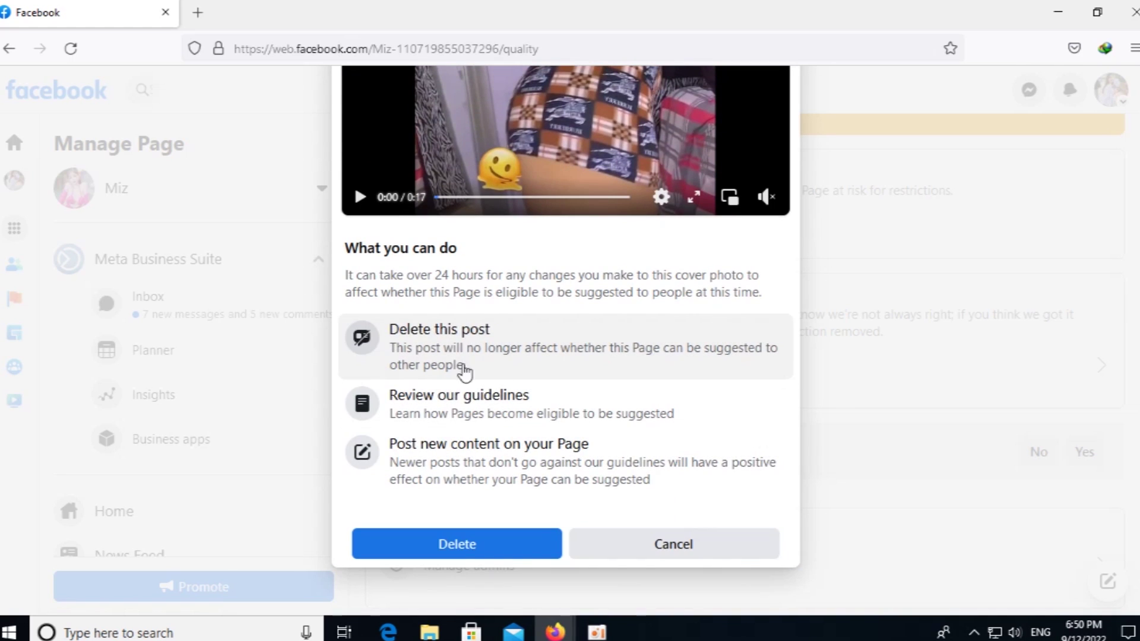
click(472, 548)
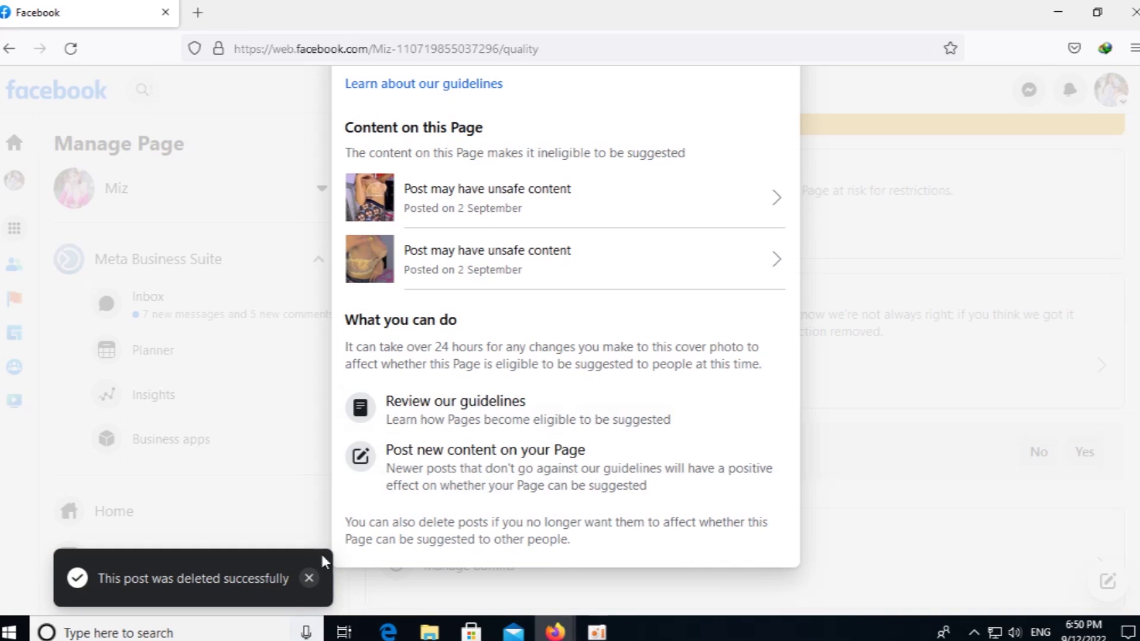
Step: Delete the second post in the flagged content list, published 2 September at 08:53
click(497, 242)
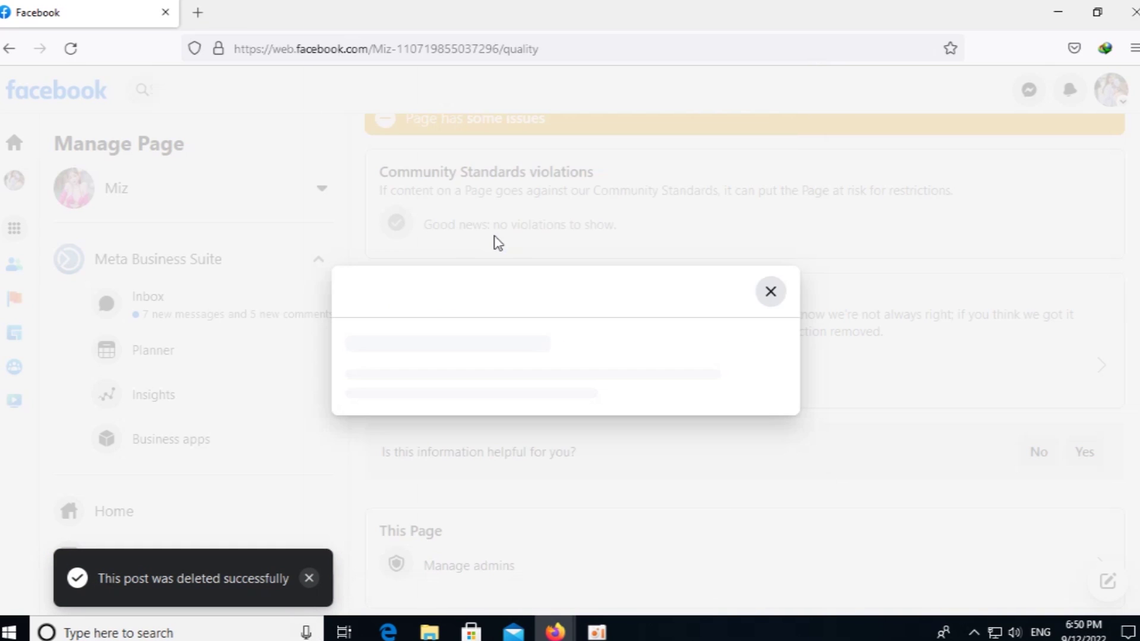
scroll(510, 407, down, 10)
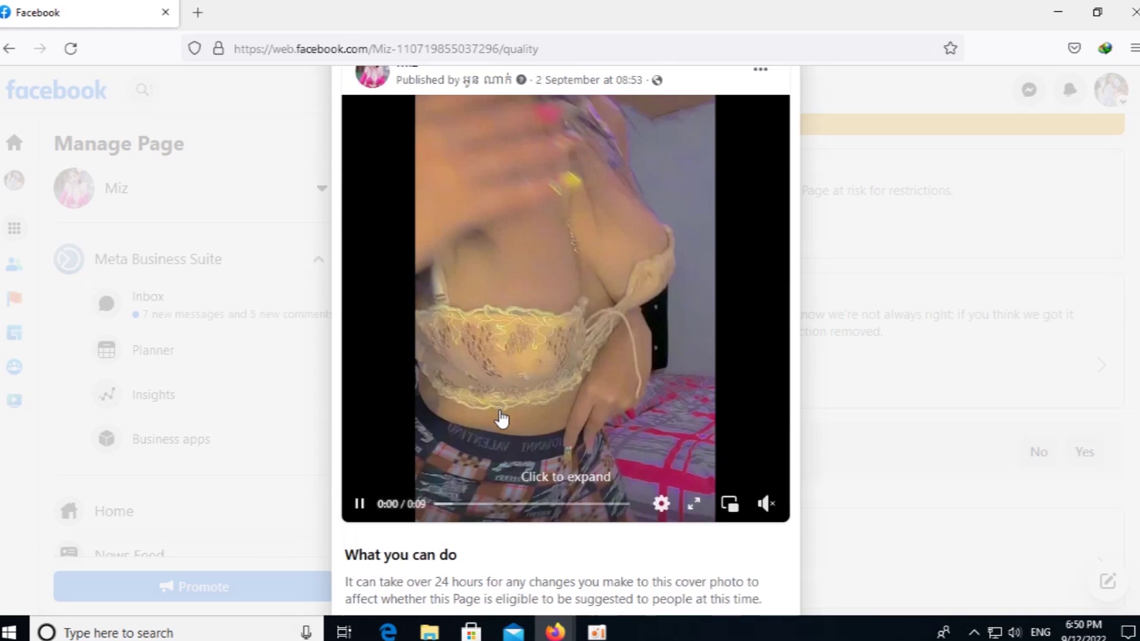
click(498, 362)
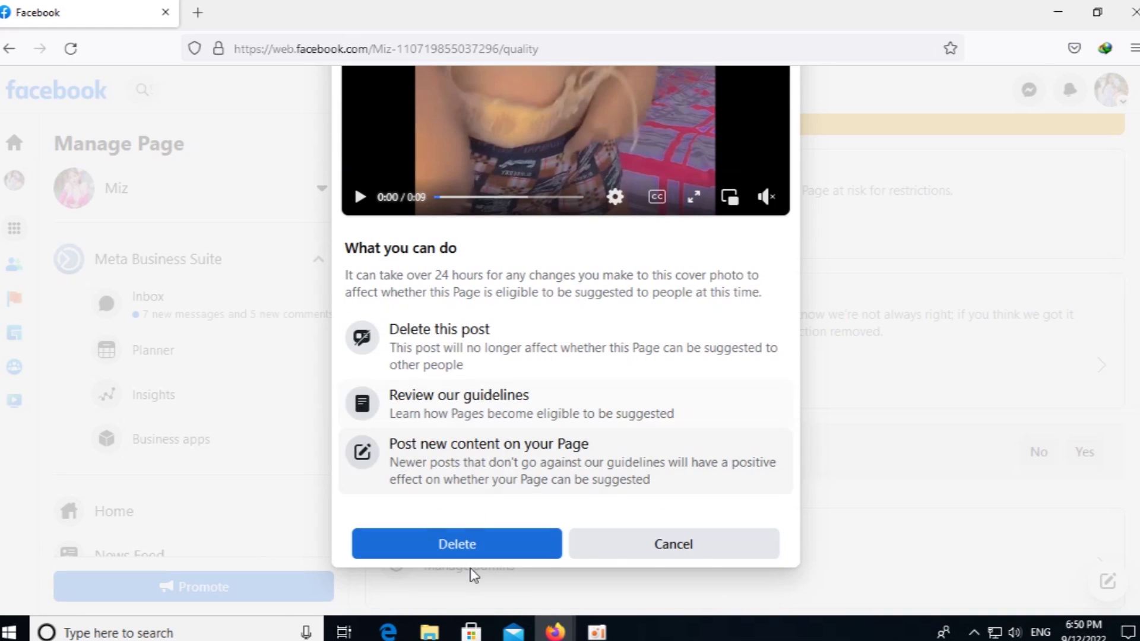
click(458, 541)
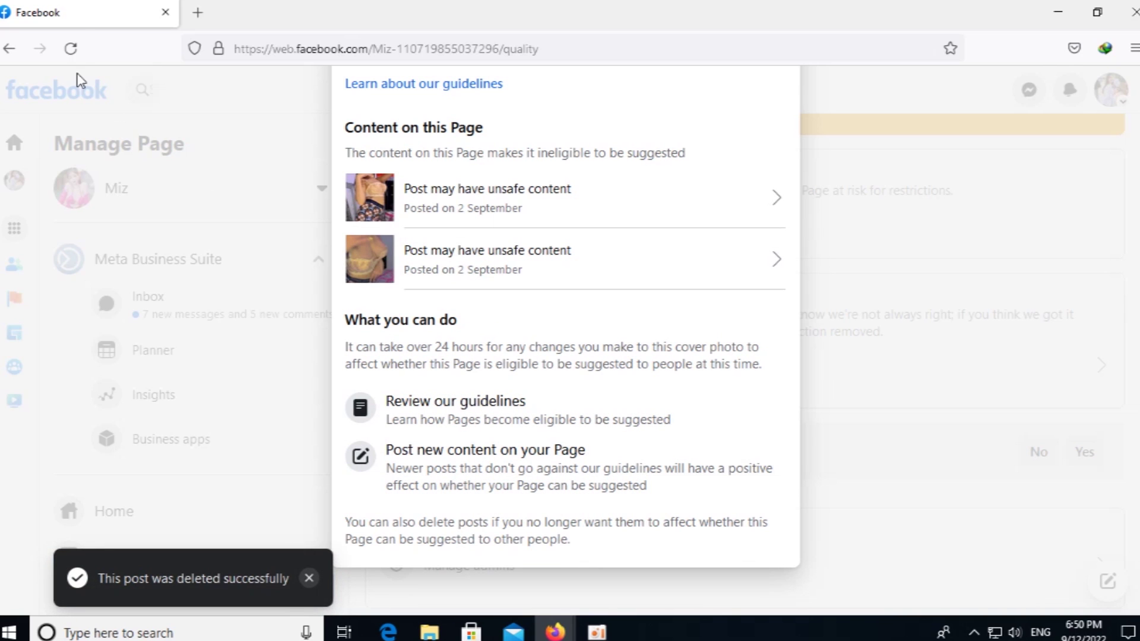
Step: Refresh Page quality and open the Page suggestion restriction's details again
click(71, 55)
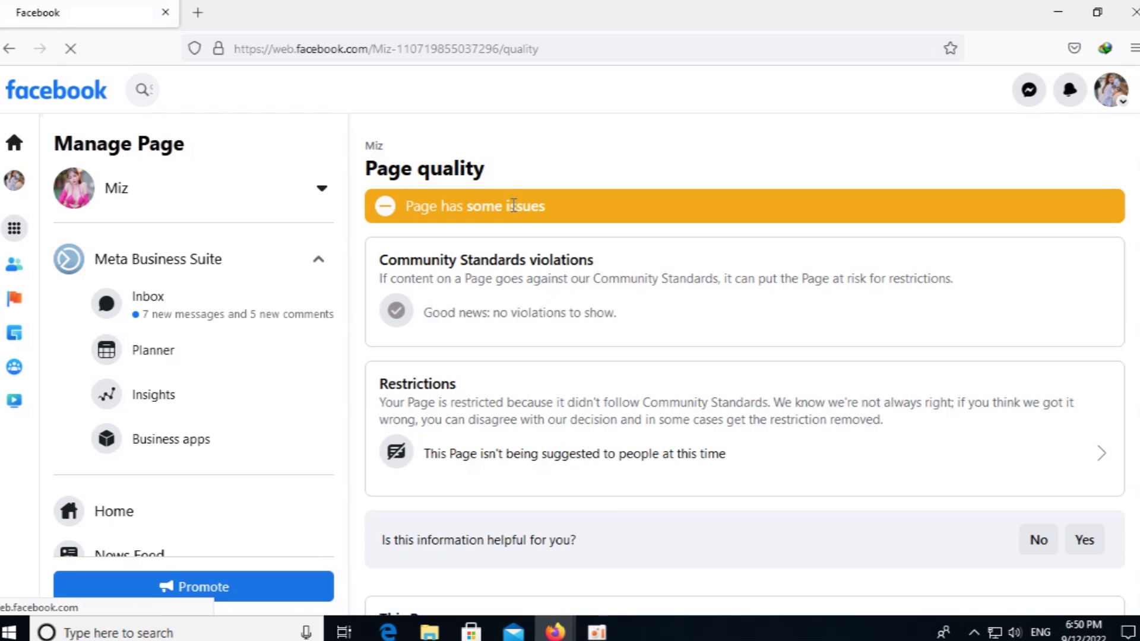
scroll(489, 338, down, 2)
click(488, 361)
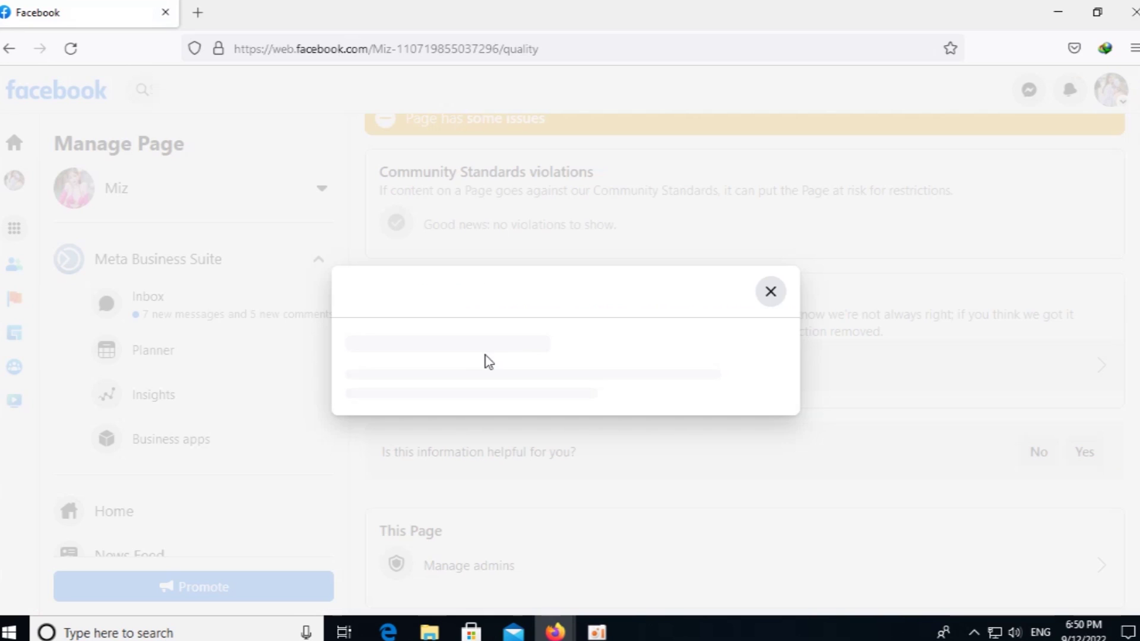
Step: Delete the first post now flagged as possibly unsafe, published 2 September at 08:53
scroll(465, 348, down, 4)
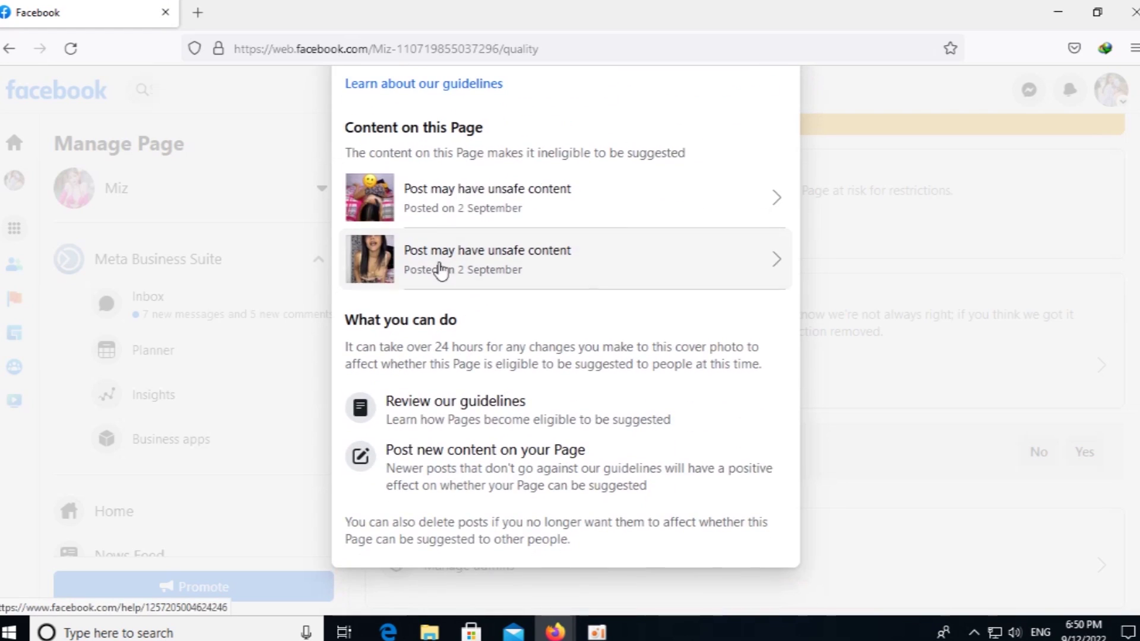
click(444, 196)
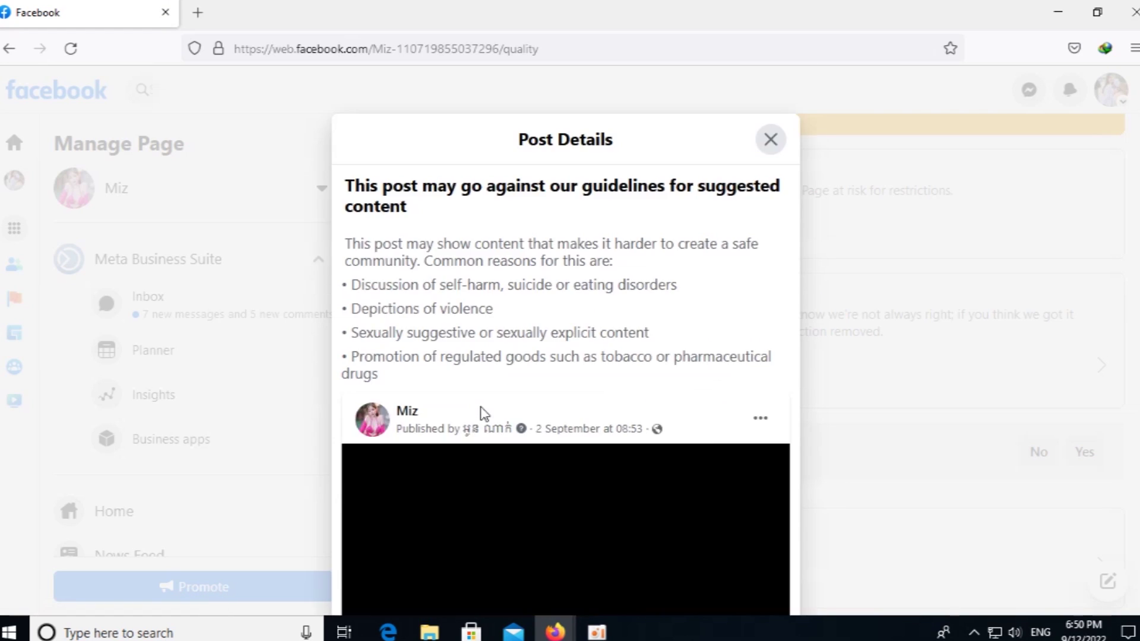
scroll(482, 438, down, 6)
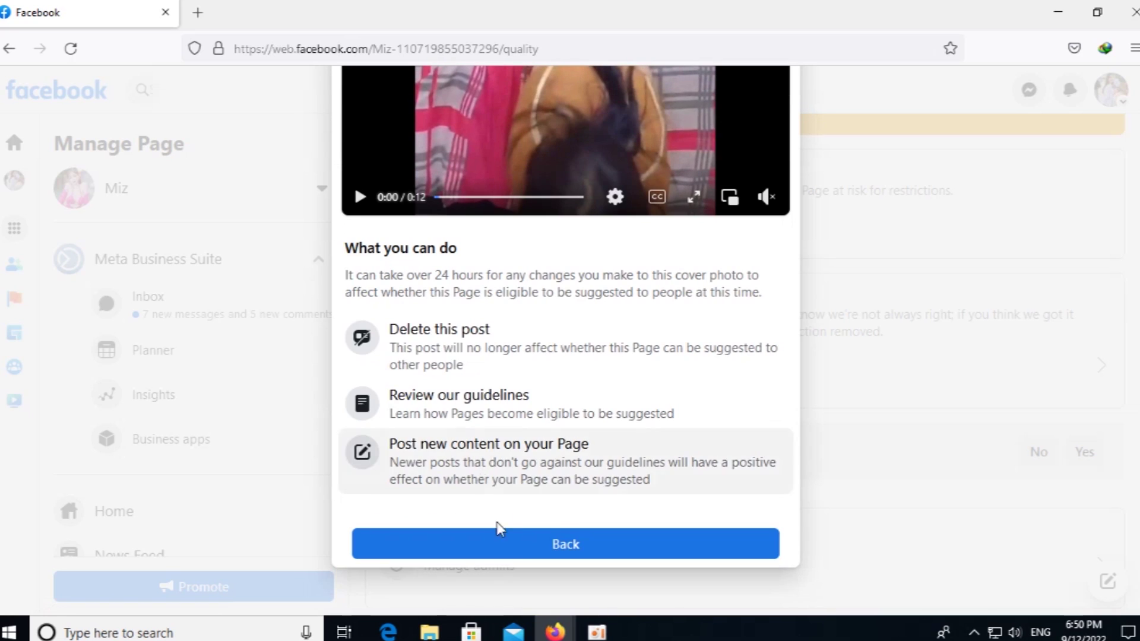
click(462, 354)
click(466, 543)
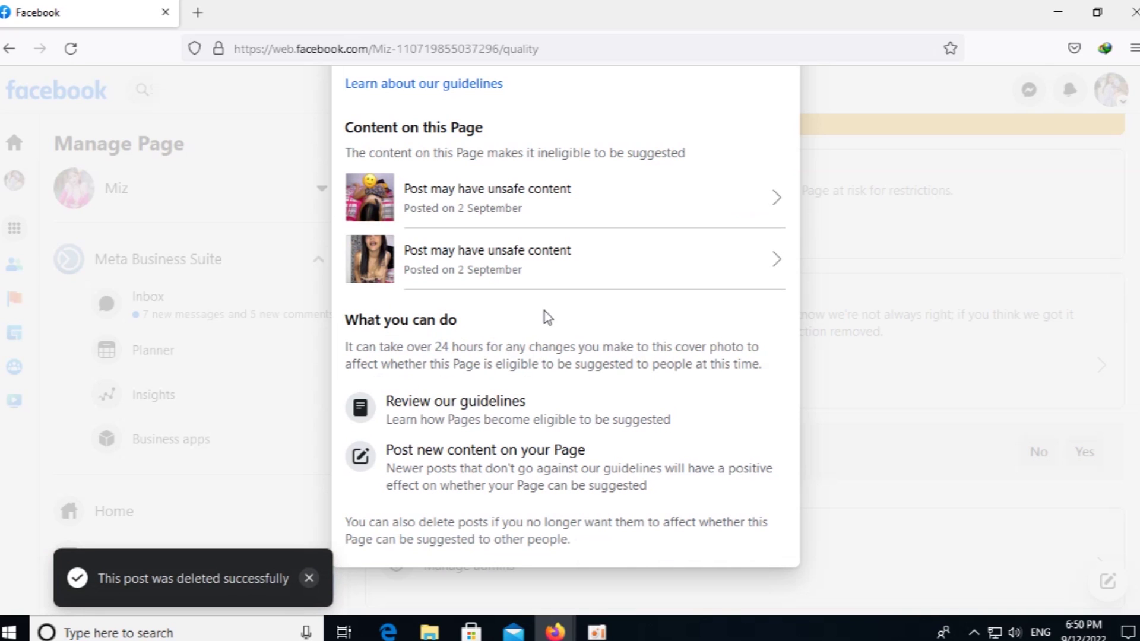
Step: Delete the remaining second post in the flagged content list, posted on 2 September
click(471, 264)
scroll(495, 392, down, 8)
click(462, 404)
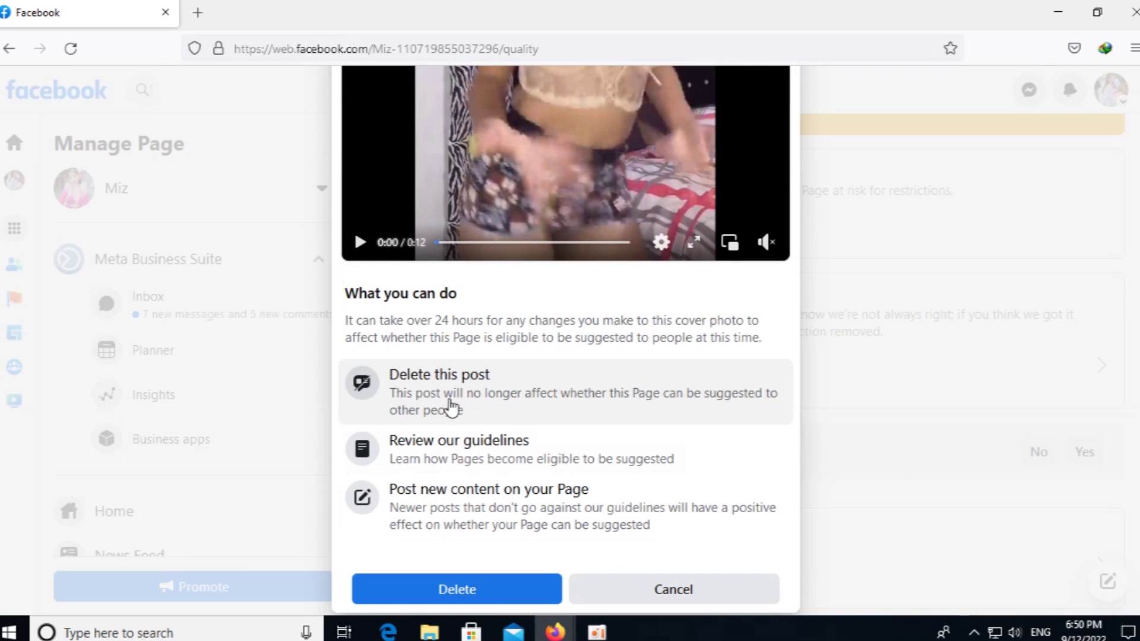
click(482, 579)
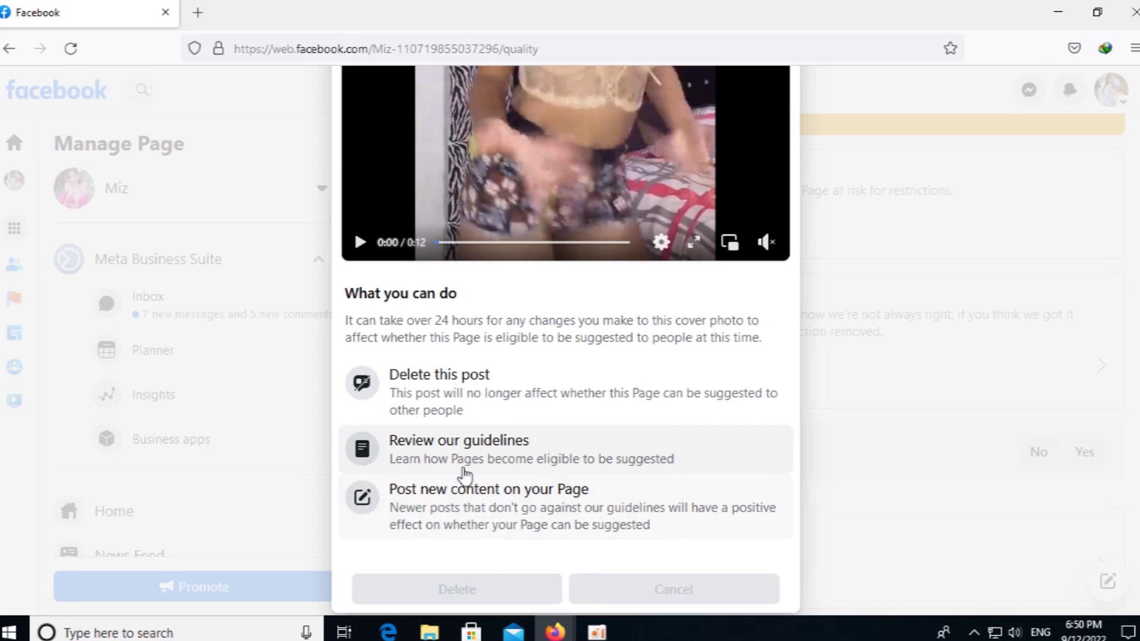
Step: Reload Page quality and reopen the suggestion restriction's details to get the updated list of flagged posts
click(71, 49)
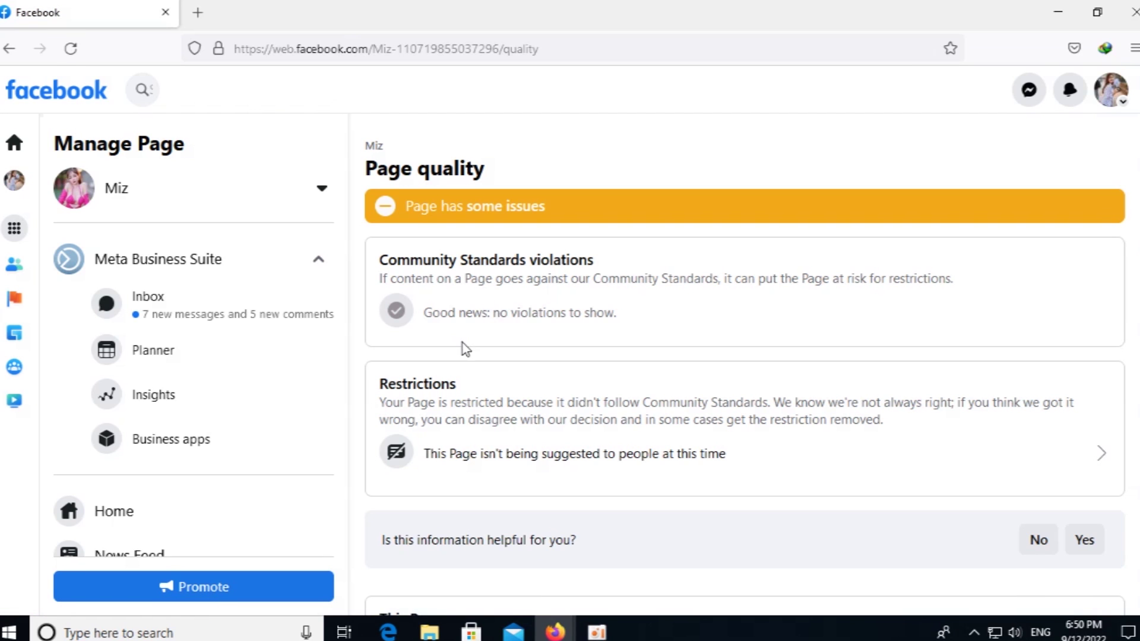
scroll(465, 348, down, 2)
click(472, 372)
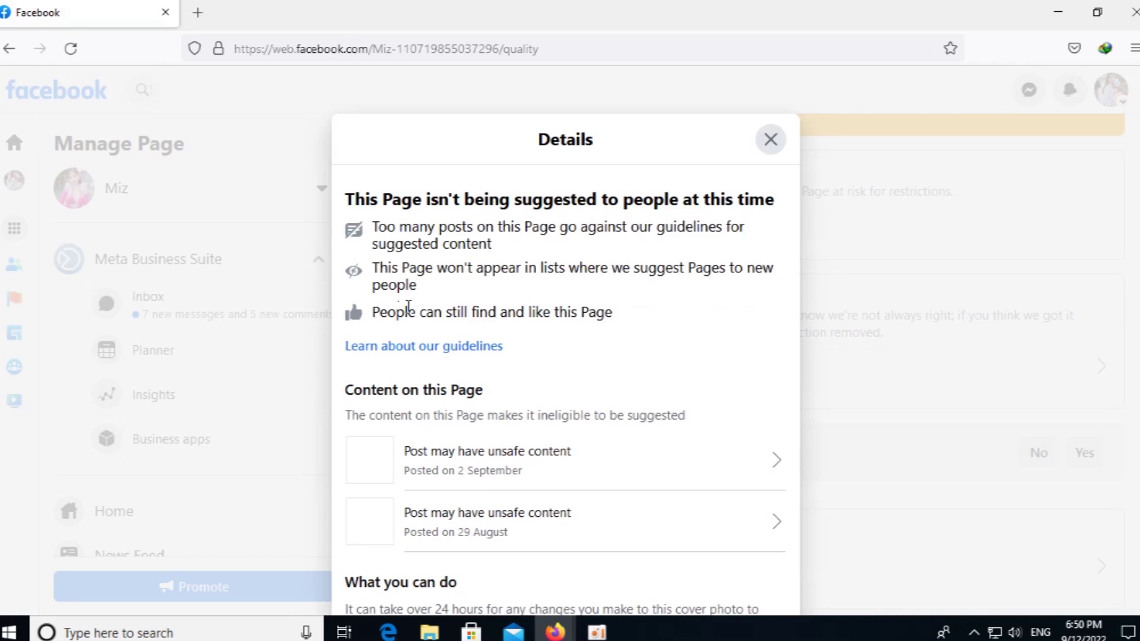
Step: Delete the first post in the updated flagged content list, posted on 2 September
scroll(447, 323, down, 5)
click(386, 208)
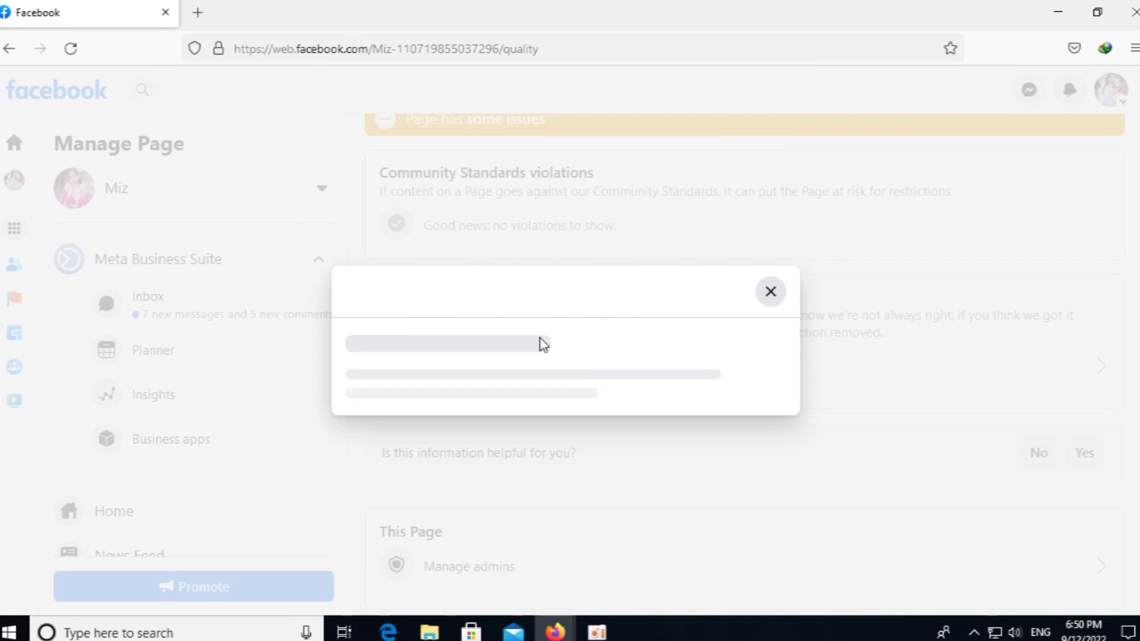
scroll(506, 438, down, 10)
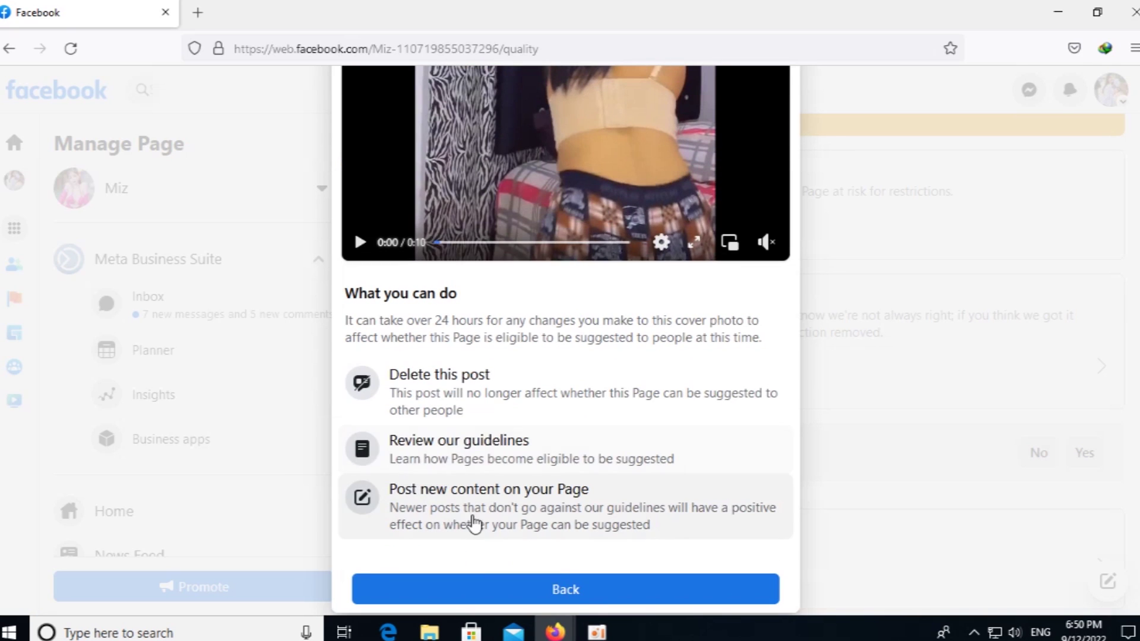
click(428, 394)
click(504, 590)
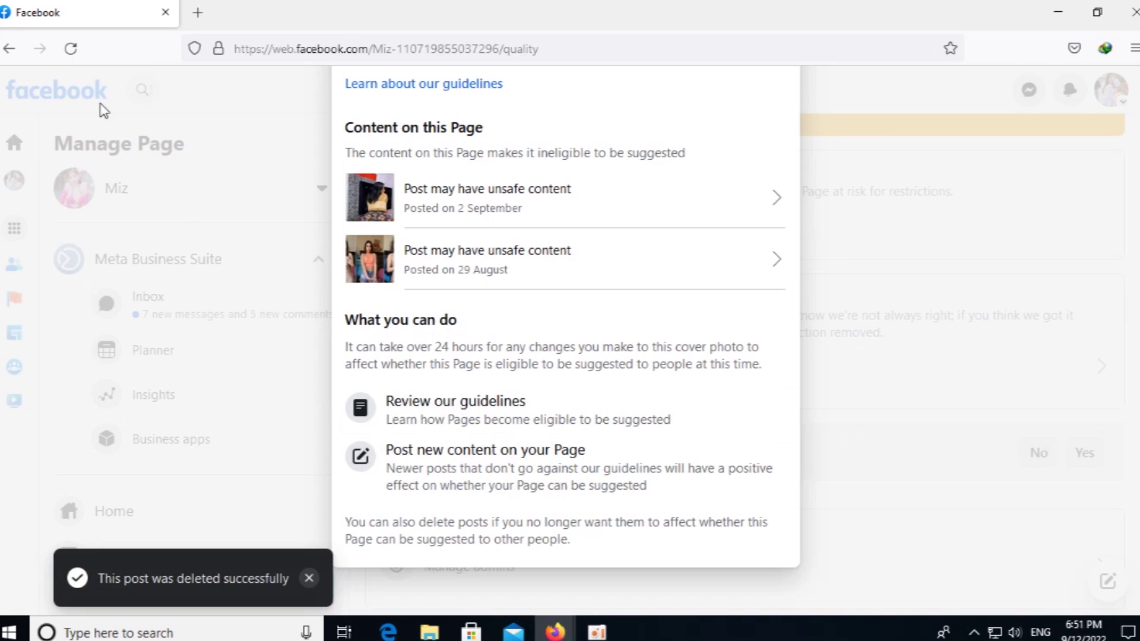
Step: Open Creator Studio in a new browser tab
click(199, 13)
click(273, 51)
click(522, 442)
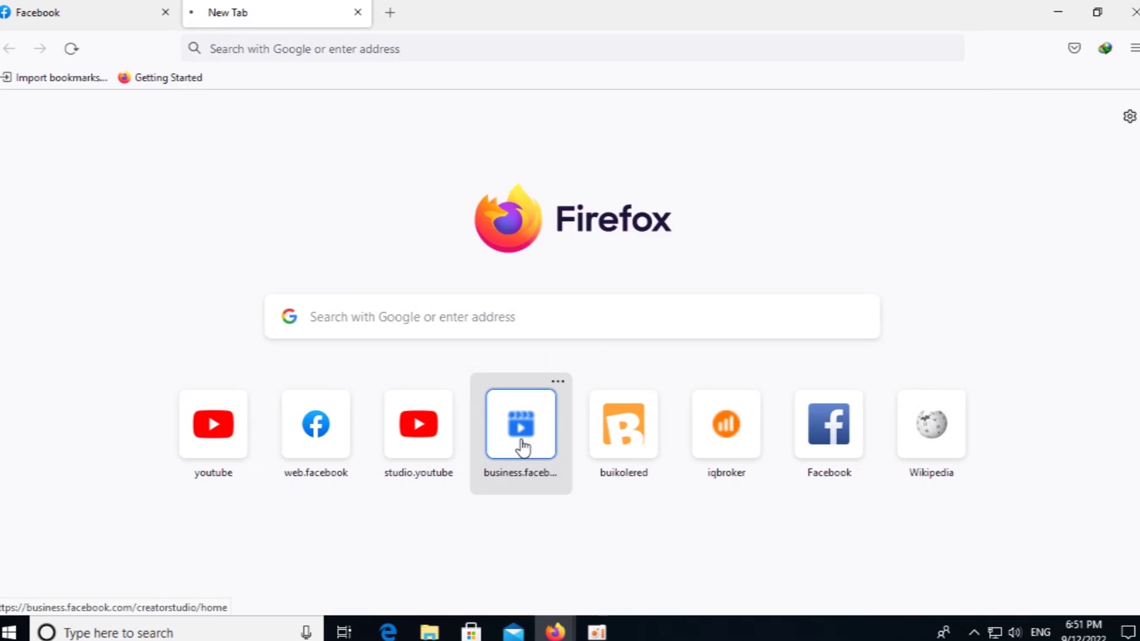
click(522, 443)
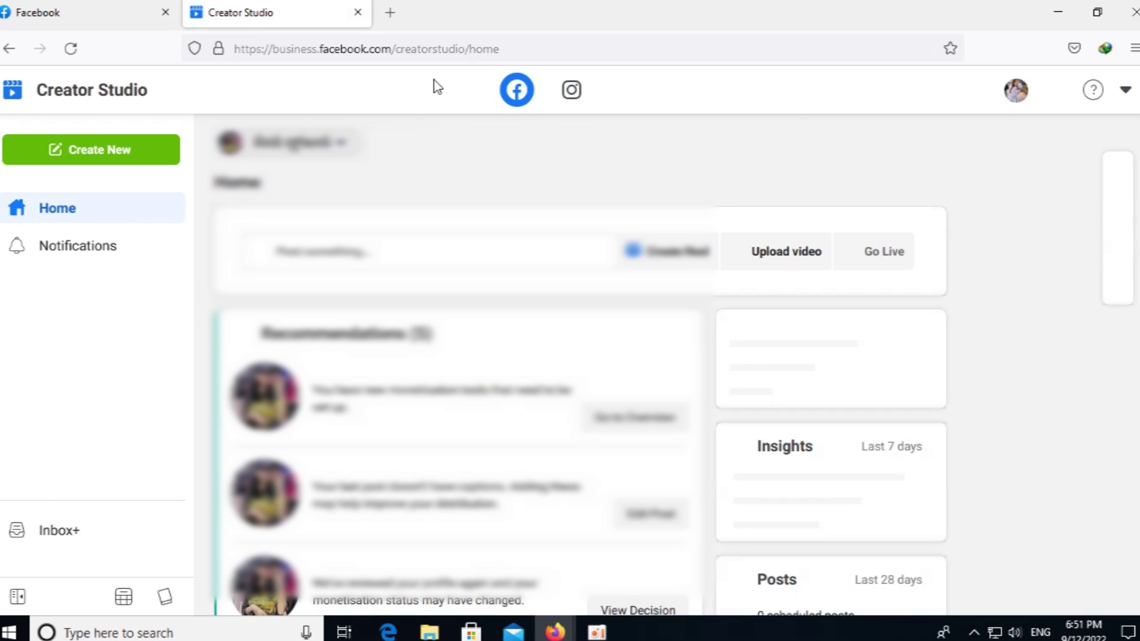
Step: Add the Miz Page to the Pages shown in Creator Studio
click(294, 151)
scroll(330, 511, down, 3)
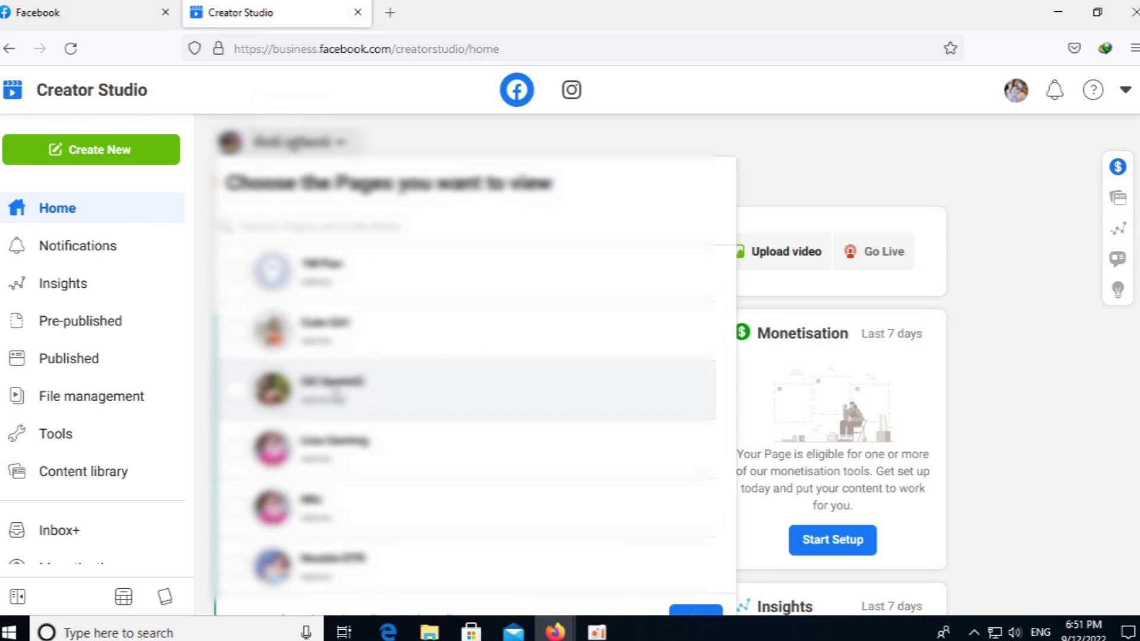
click(330, 509)
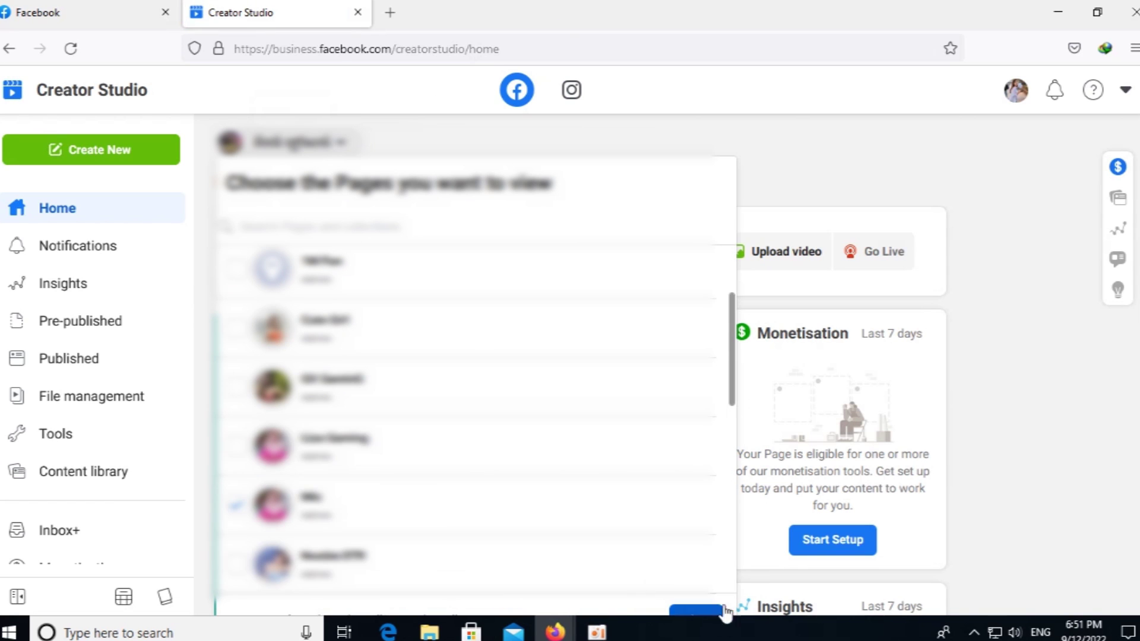
scroll(695, 451, down, 3)
click(696, 451)
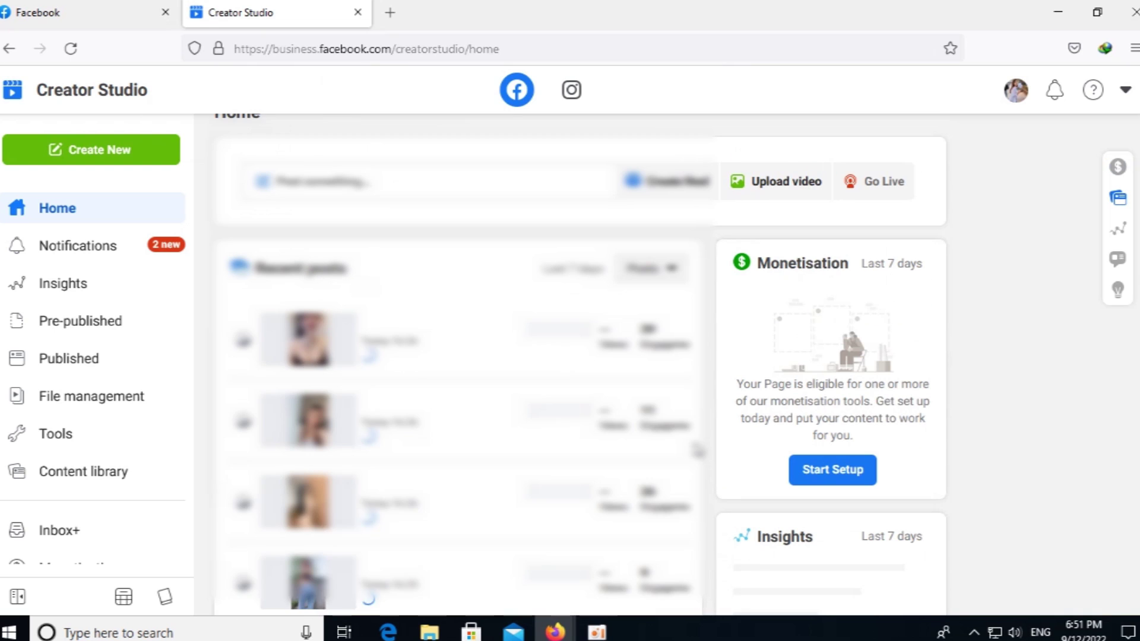
Step: Open the list of all published posts for the selected Pages
scroll(148, 527, down, 3)
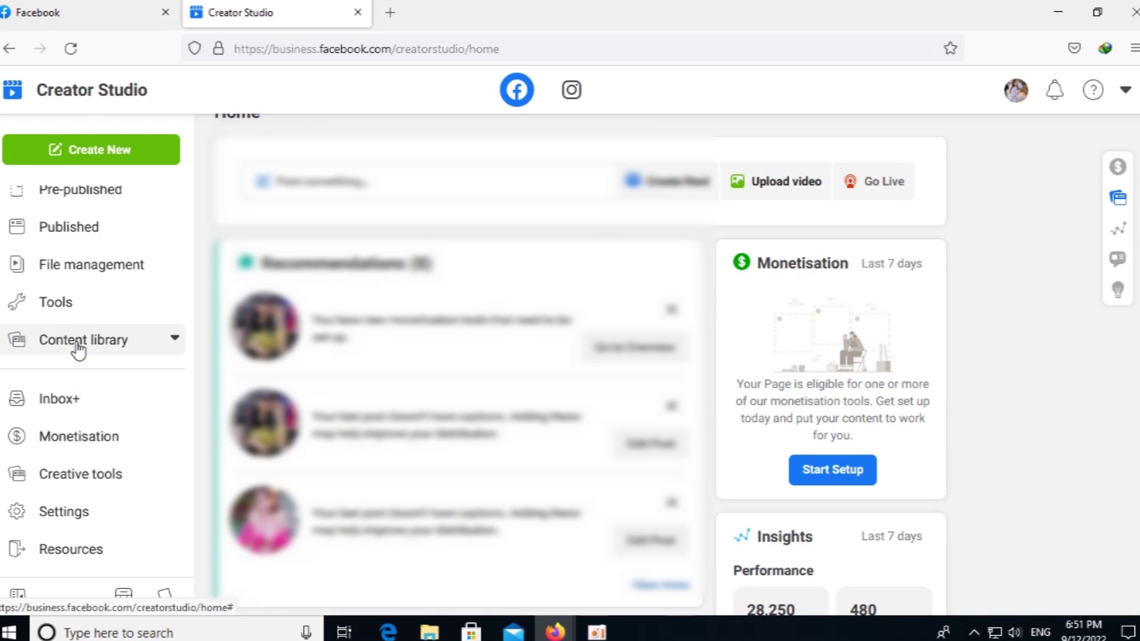
click(77, 347)
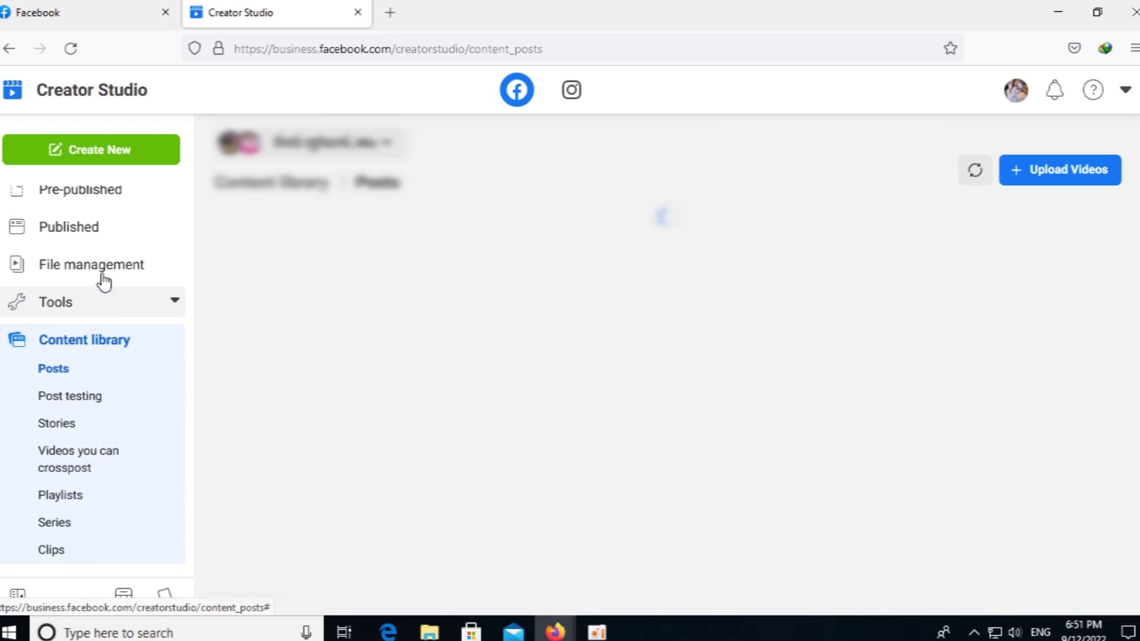
click(98, 235)
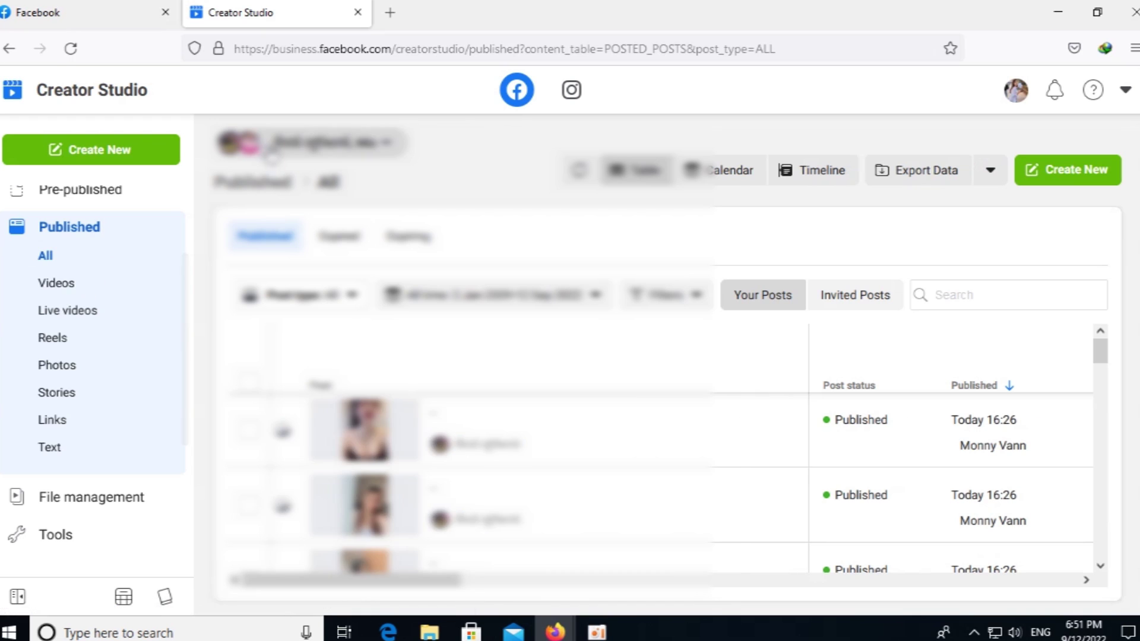
Step: Deselect the other Page so that only the Miz Page's published posts are listed
scroll(486, 505, down, 3)
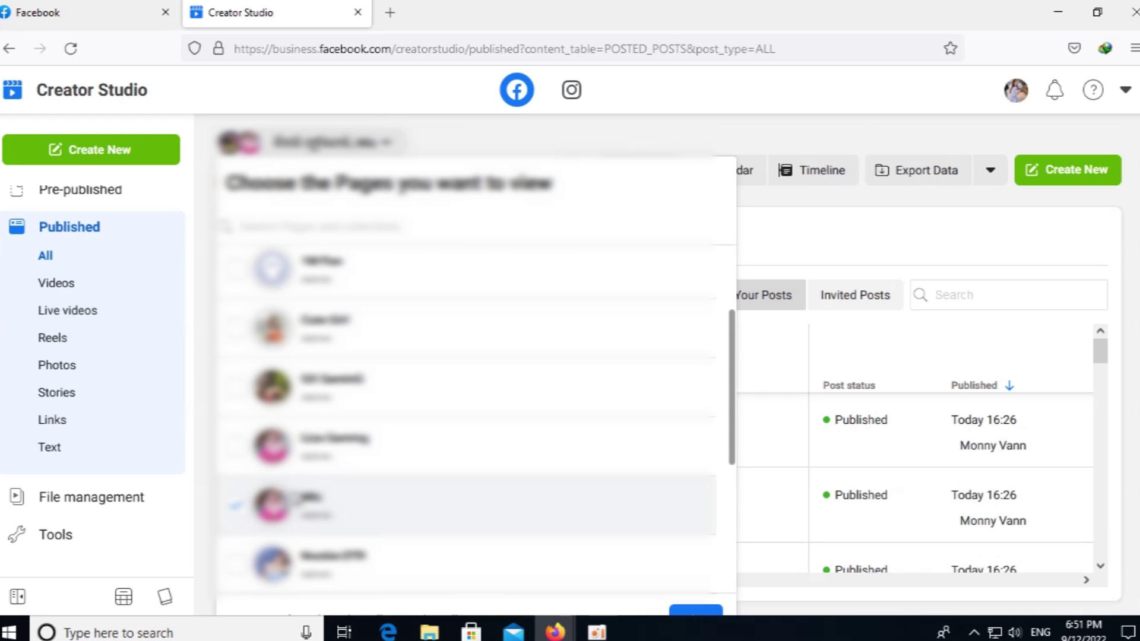
scroll(445, 478, down, 5)
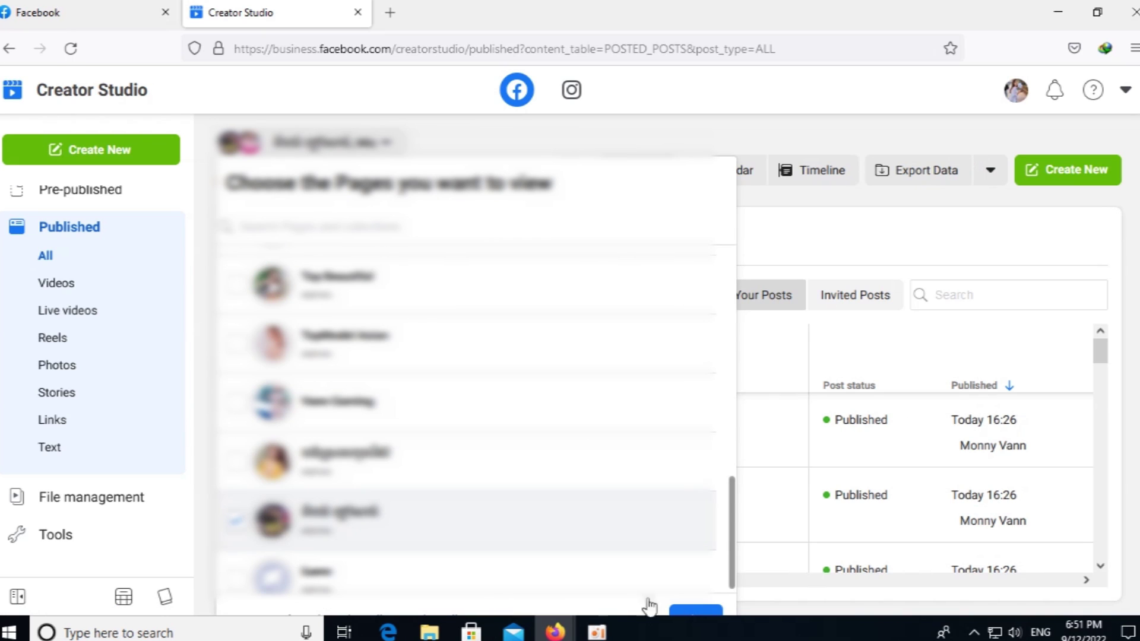
scroll(694, 552, down, 1)
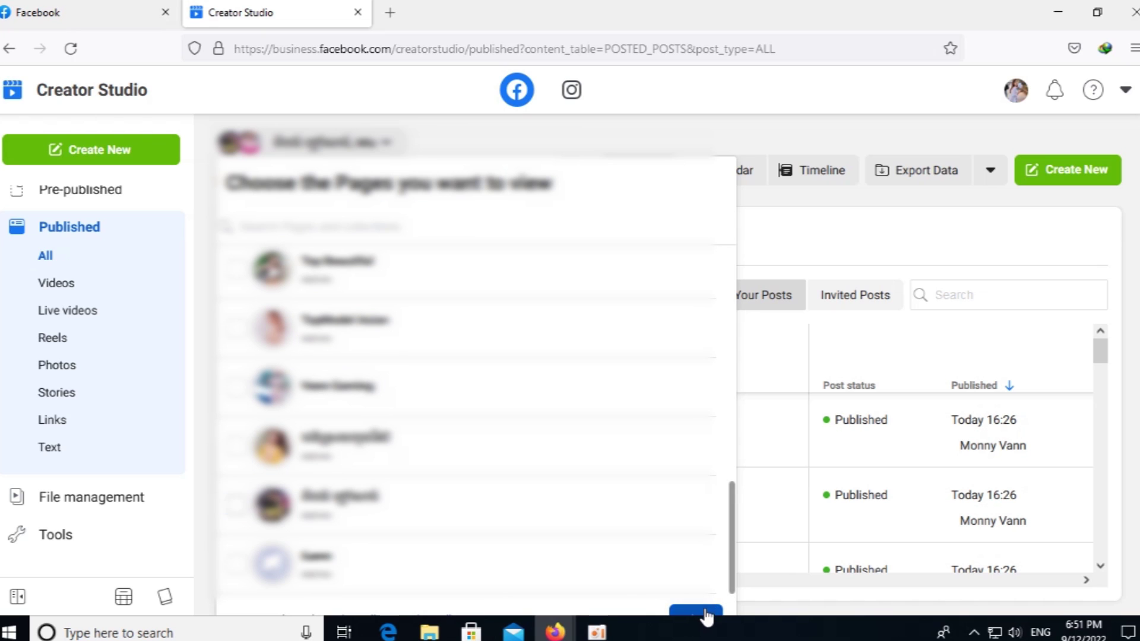
click(706, 615)
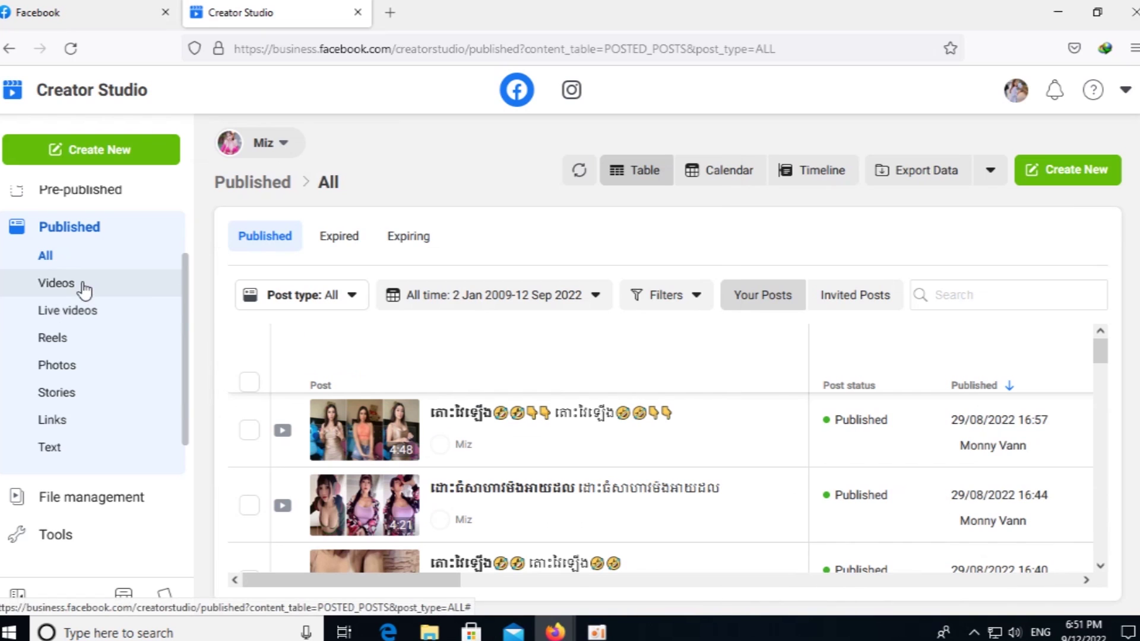
Step: Filter the Miz Page's published posts to the Video type and delete all the loaded posts together
click(330, 297)
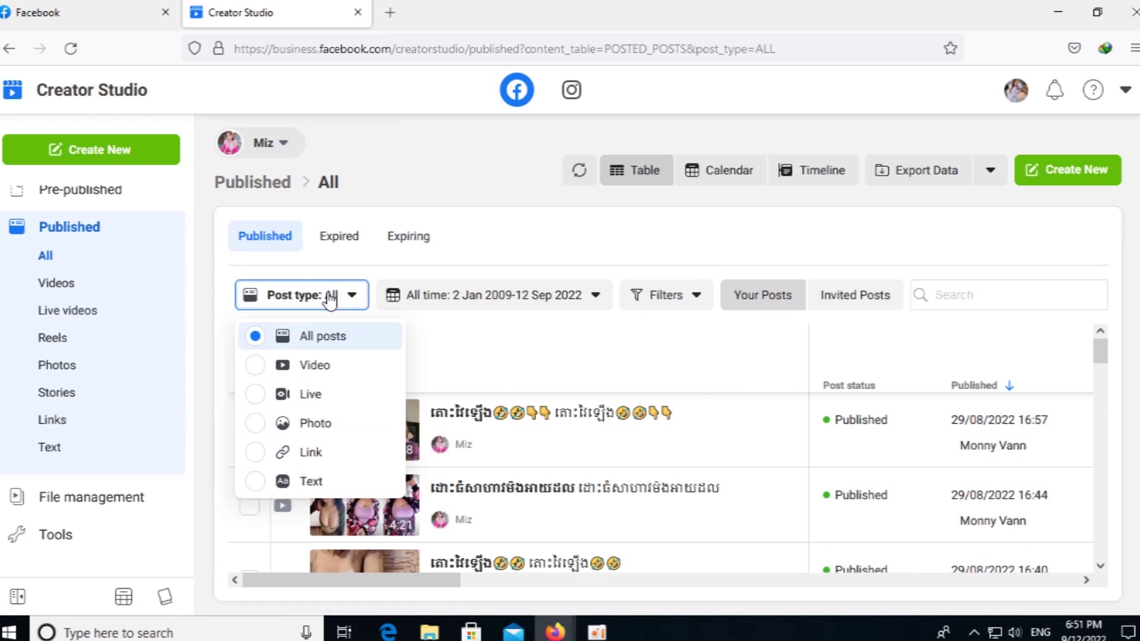
click(321, 365)
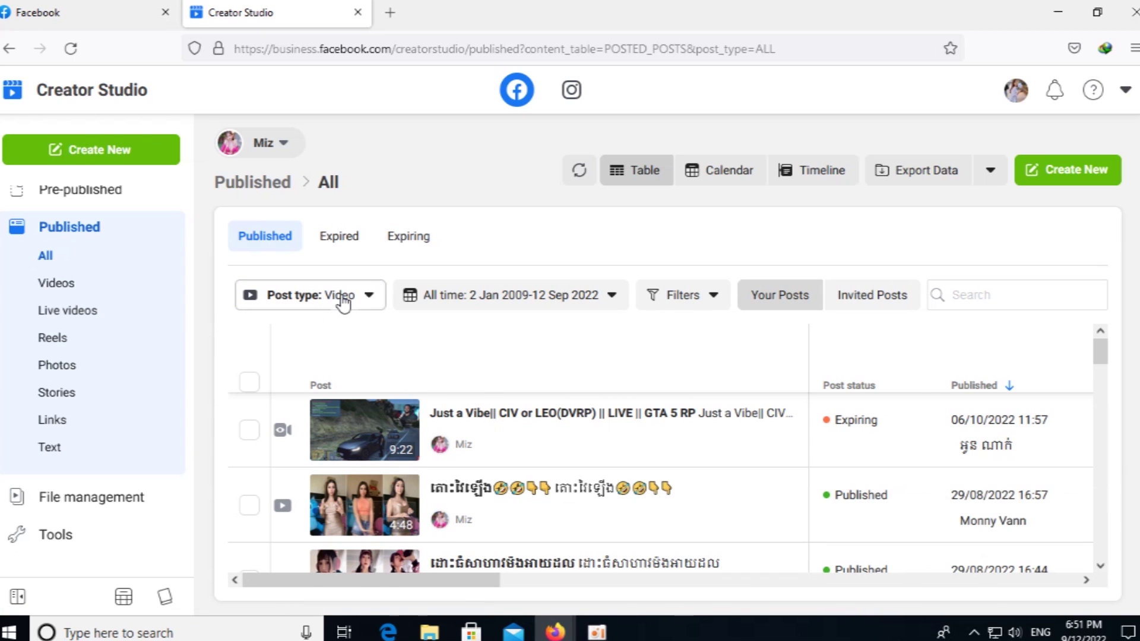
scroll(371, 338, down, 10)
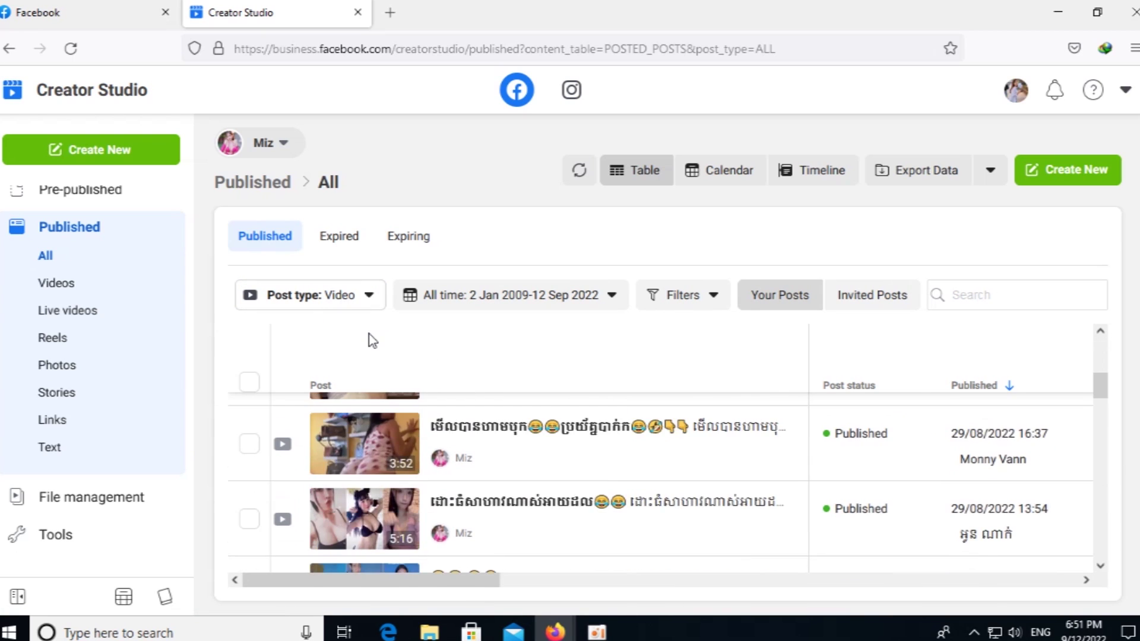
click(249, 382)
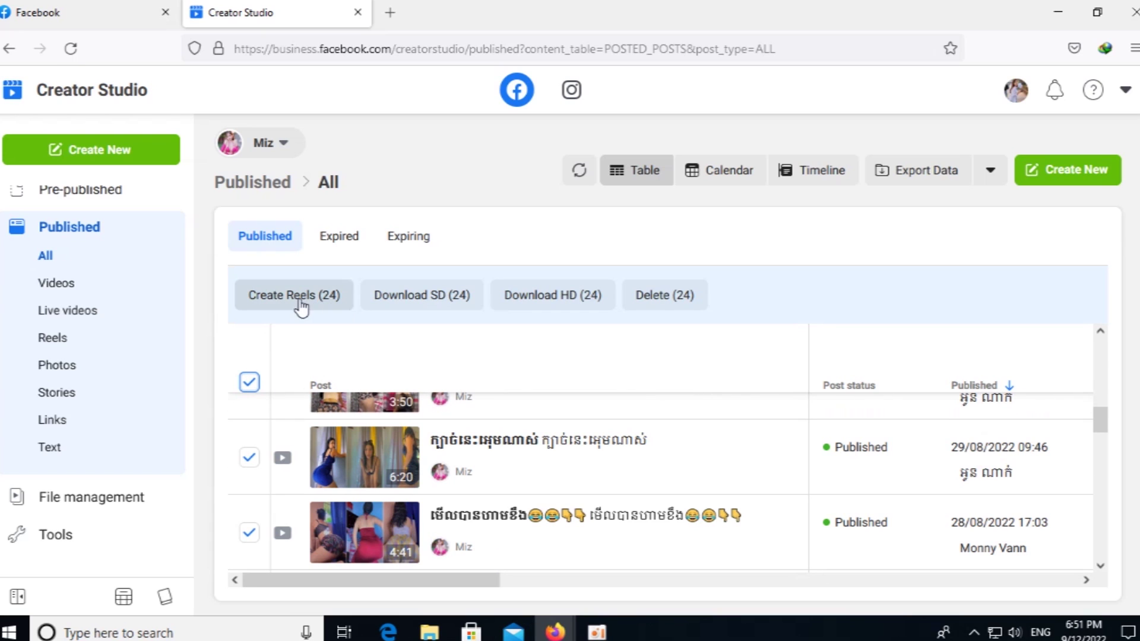
click(669, 300)
click(764, 314)
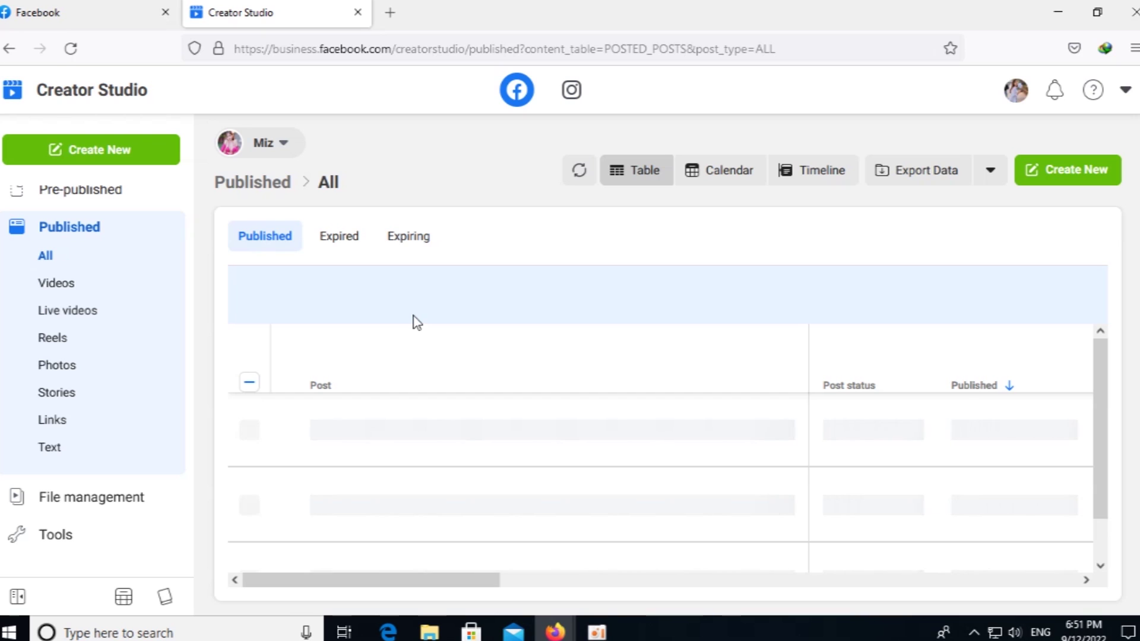
Step: Recheck the flagged content list in Page quality and reload the published posts in Creator Studio
click(56, 12)
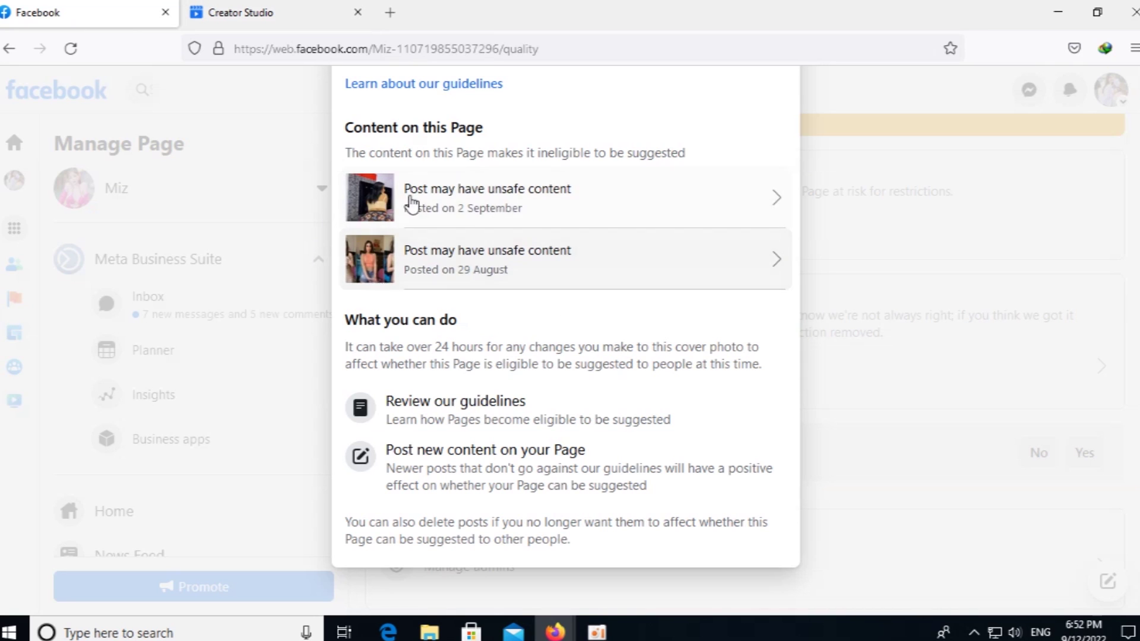
click(295, 14)
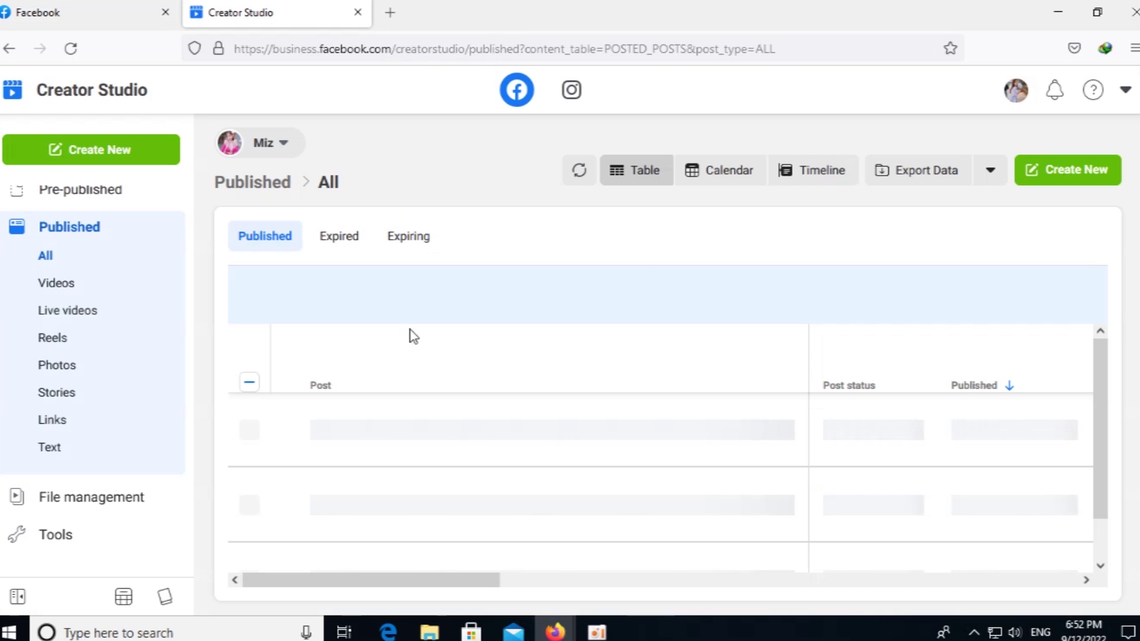
scroll(407, 409, down, 2)
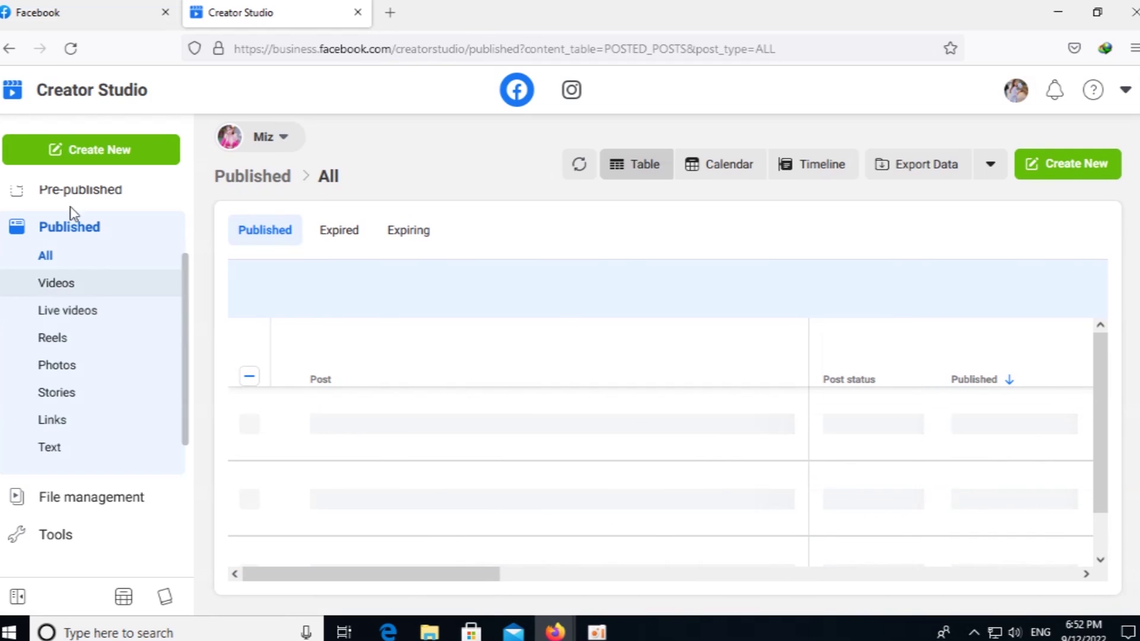
click(70, 49)
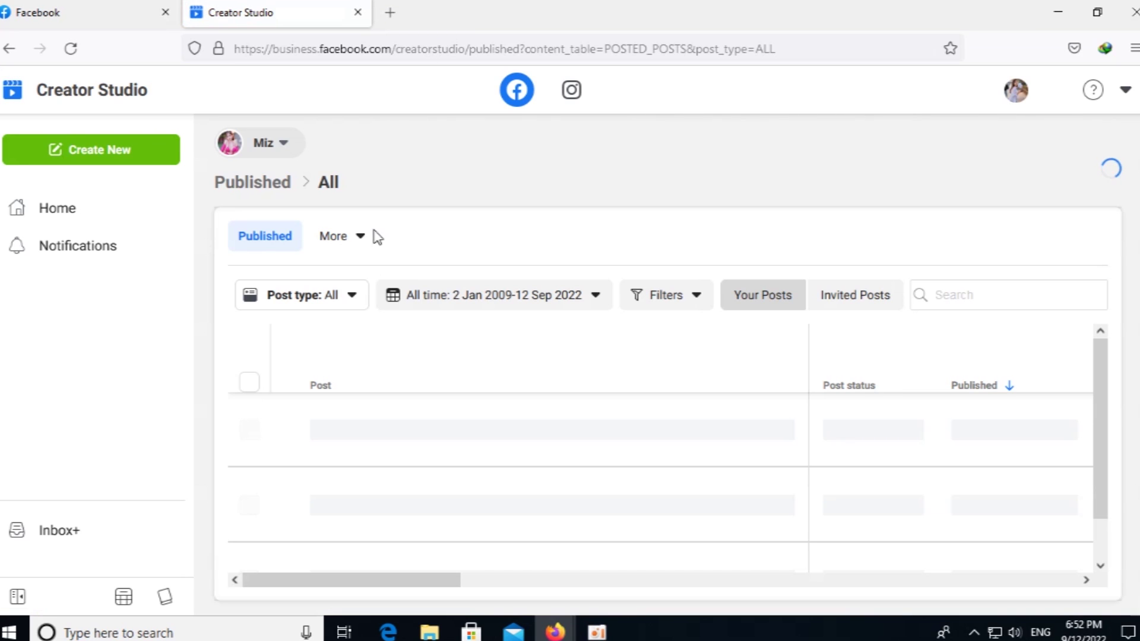
scroll(255, 378, down, 3)
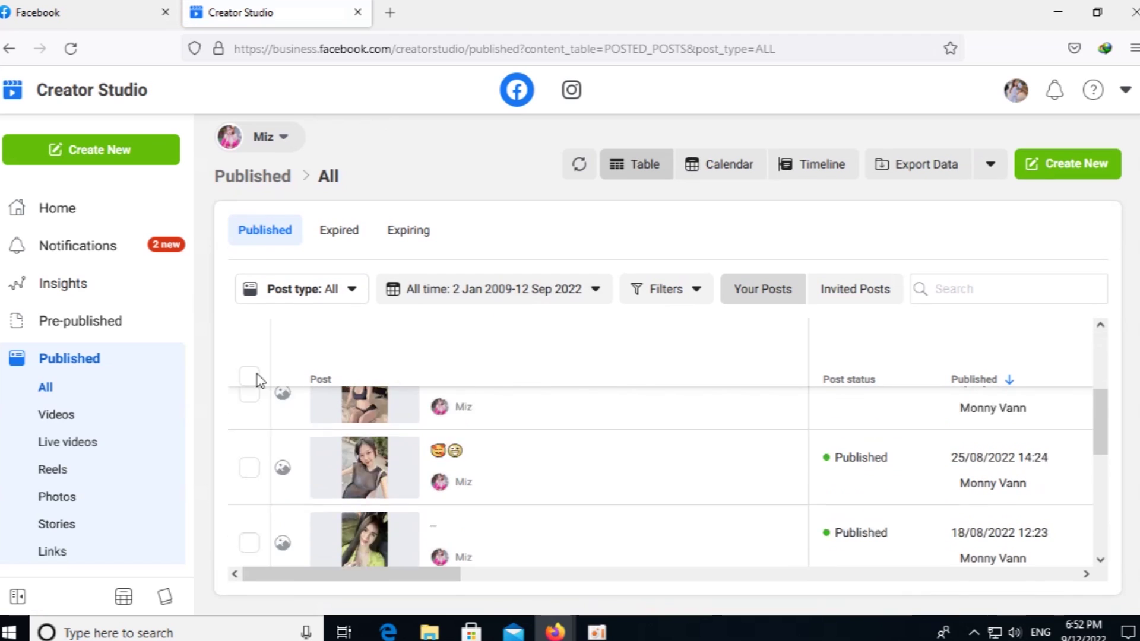
Step: Show only the Miz Page's published videos to check what remains after the deletion
click(57, 414)
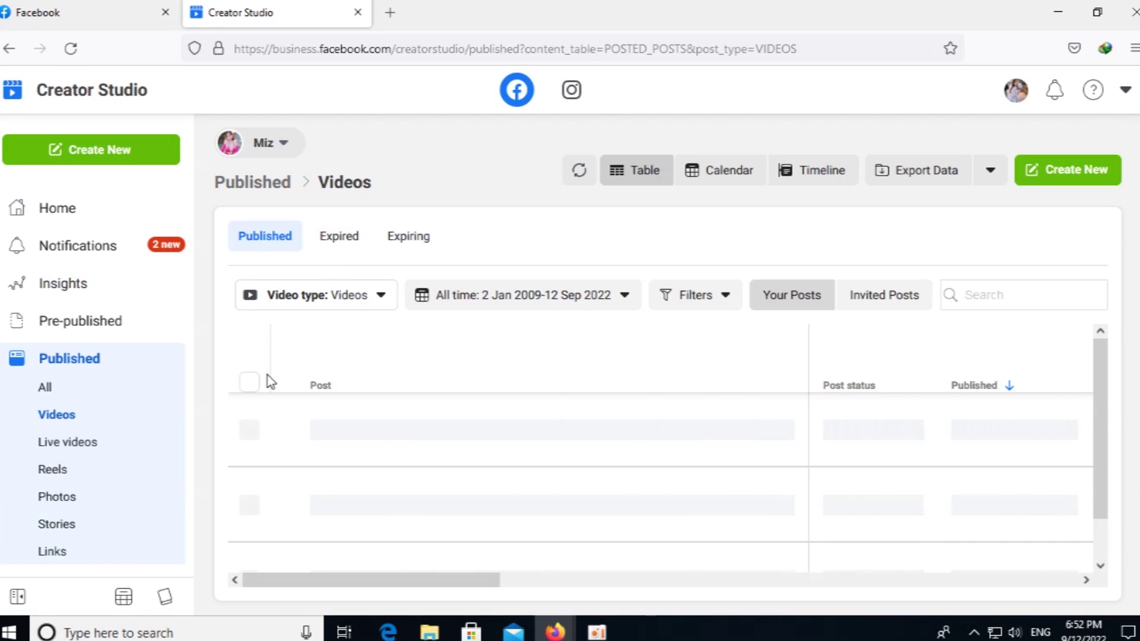
scroll(440, 323, down, 3)
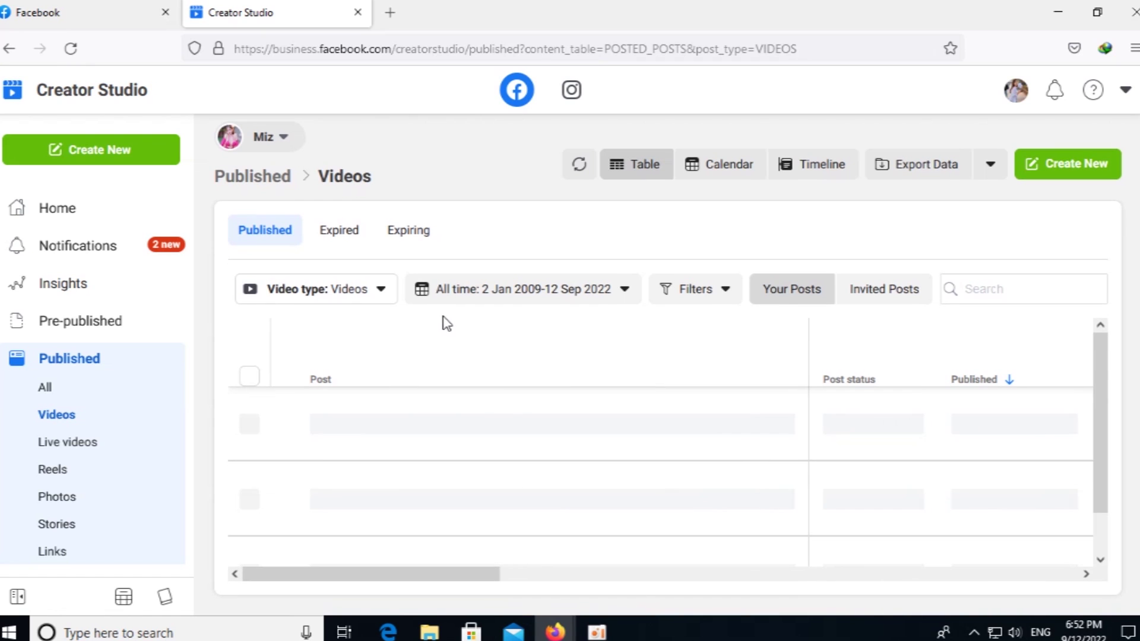
scroll(416, 357, up, 3)
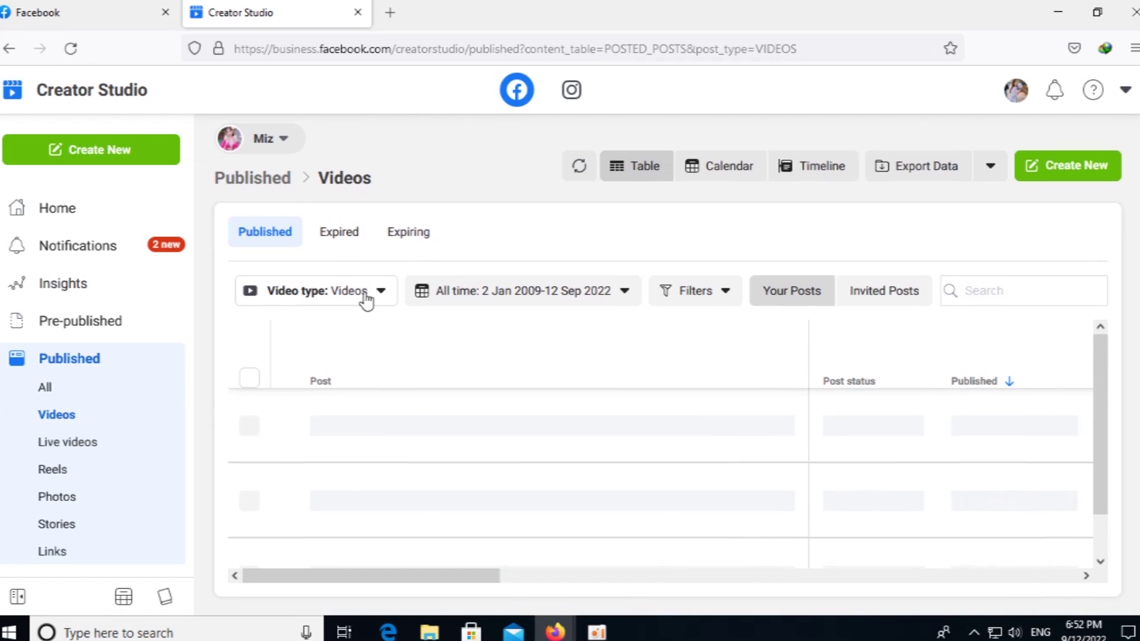
Step: Switch back to Facebook and reload Page quality to update the Page's restriction status
click(70, 18)
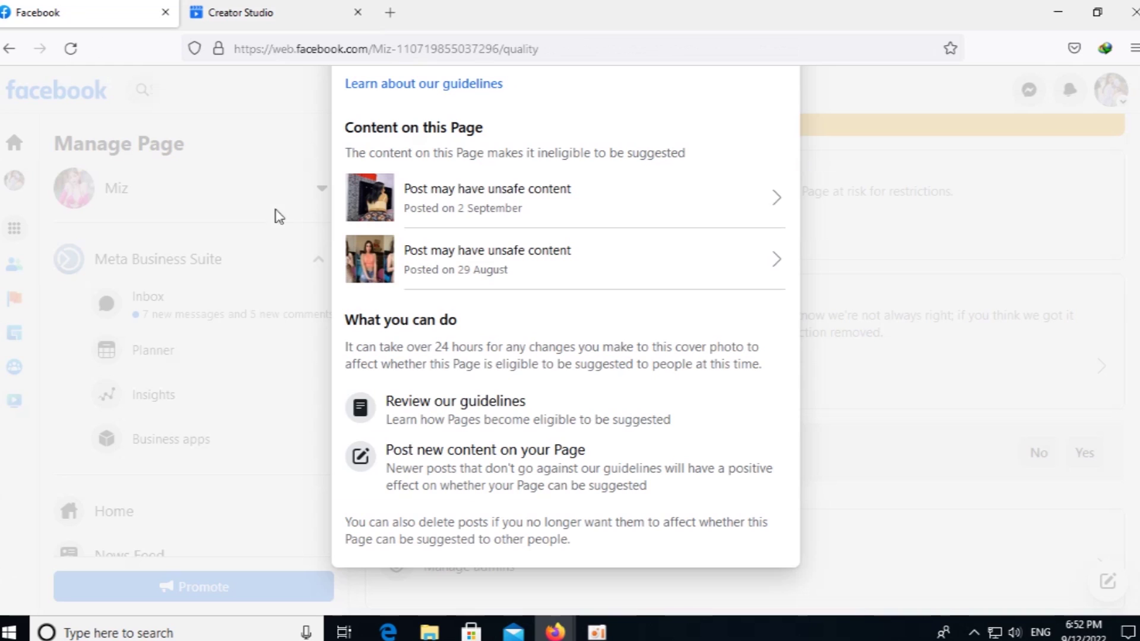
click(239, 95)
click(72, 49)
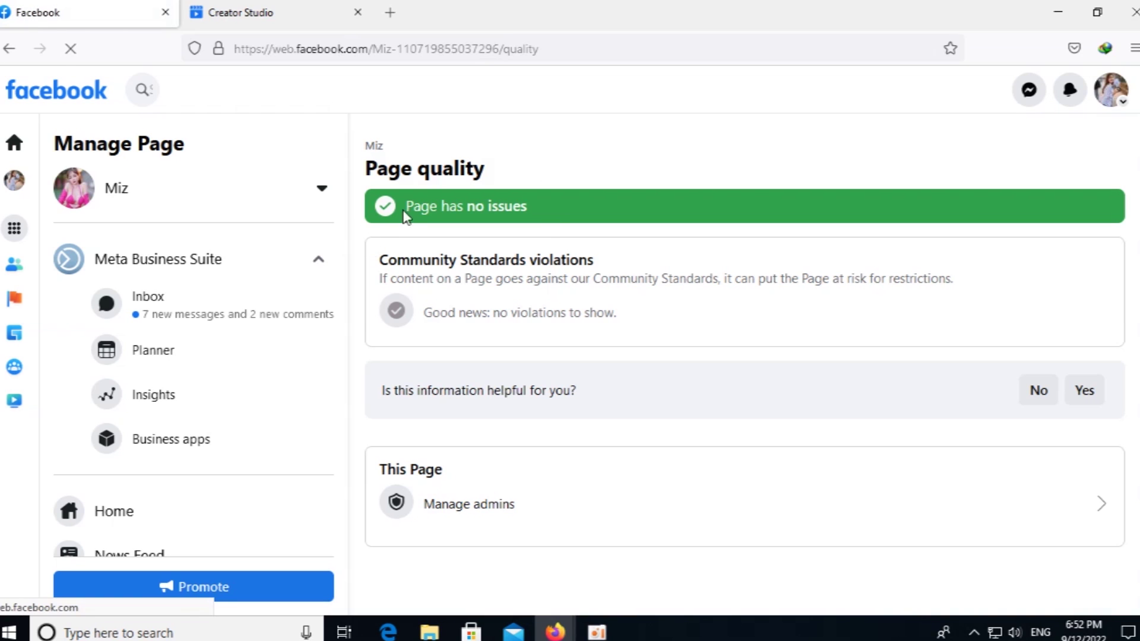
Step: Examine the Page quality status banner and the Community Standards violations section
drag(407, 206, 520, 208)
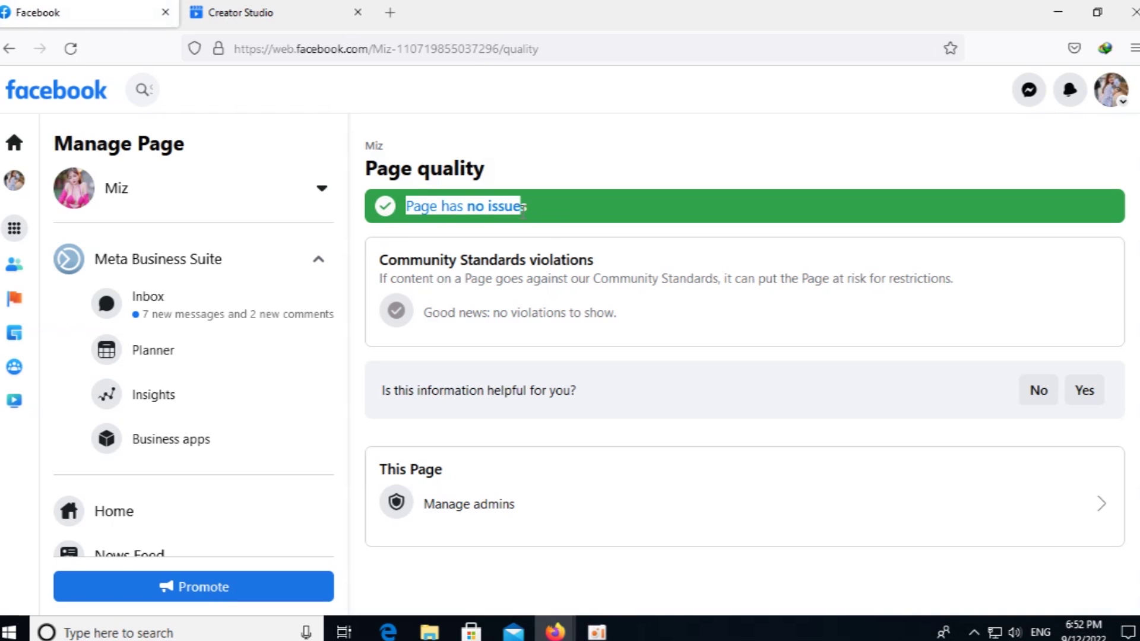
click(515, 255)
drag(405, 206, 548, 205)
click(404, 205)
drag(404, 205, 554, 205)
click(511, 180)
scroll(341, 198, down, 3)
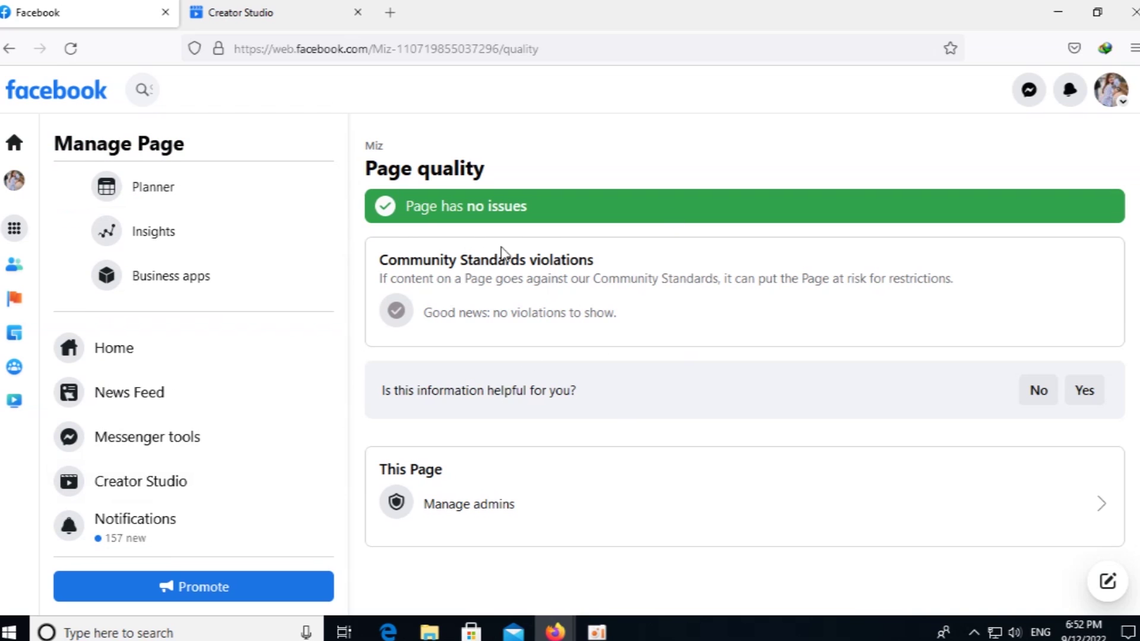
drag(380, 282, 997, 279)
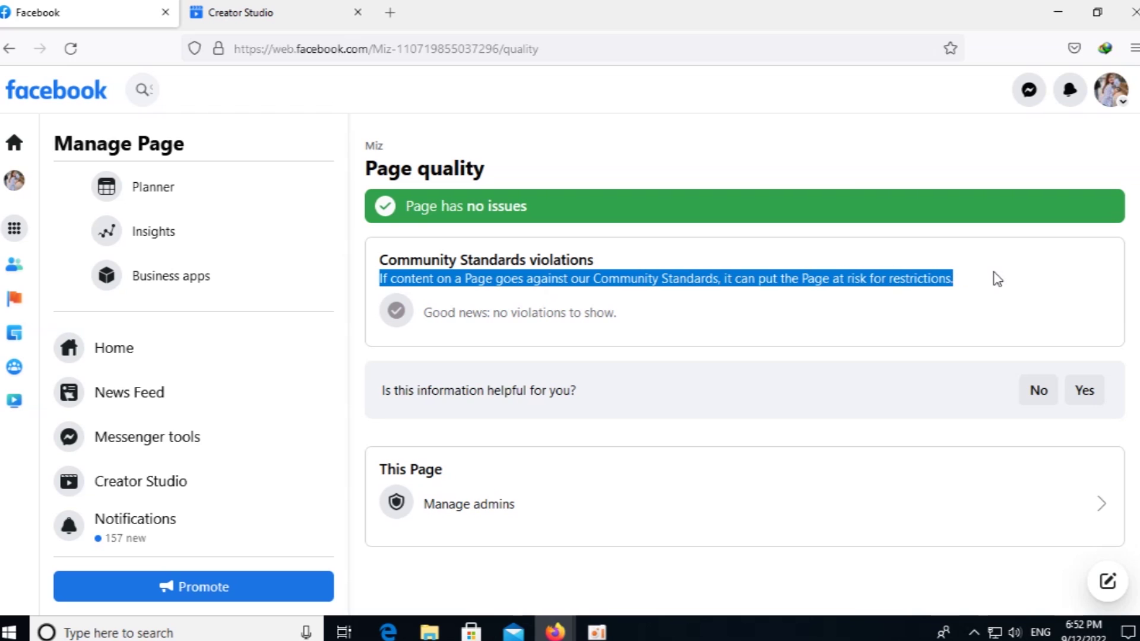
click(914, 276)
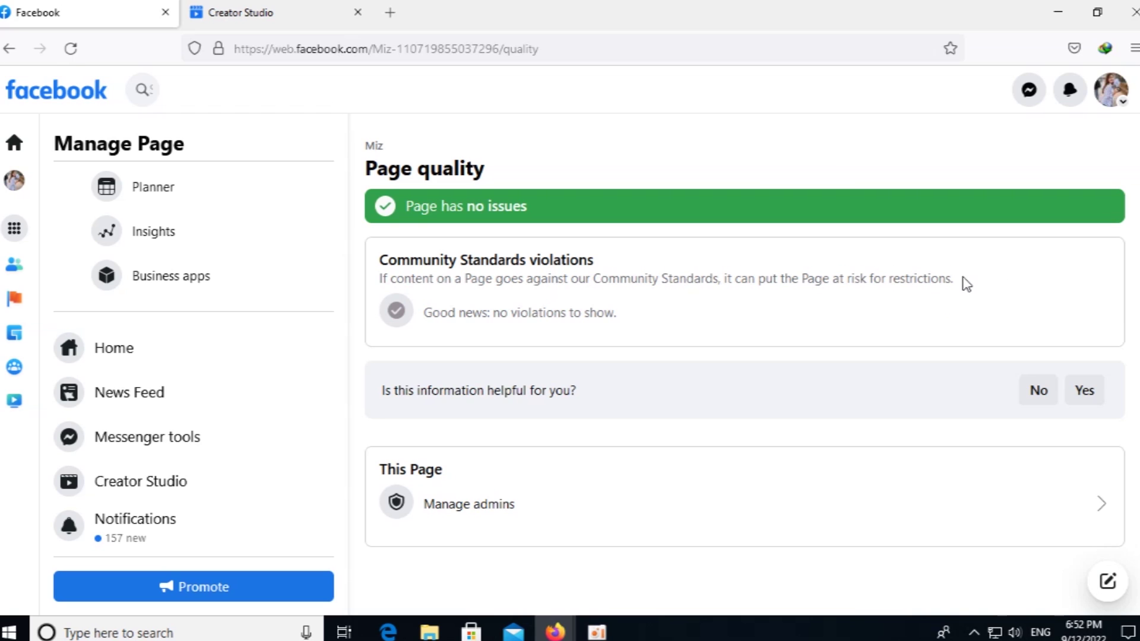
drag(966, 285, 464, 263)
click(514, 290)
drag(383, 261, 858, 259)
click(901, 292)
drag(403, 206, 539, 203)
click(540, 202)
mouse_move(381, 259)
mouse_down()
mouse_move(593, 263)
mouse_move(394, 279)
mouse_move(379, 259)
mouse_up()
click(596, 265)
click(584, 254)
drag(630, 265, 376, 265)
click(585, 276)
drag(403, 204, 547, 218)
click(504, 273)
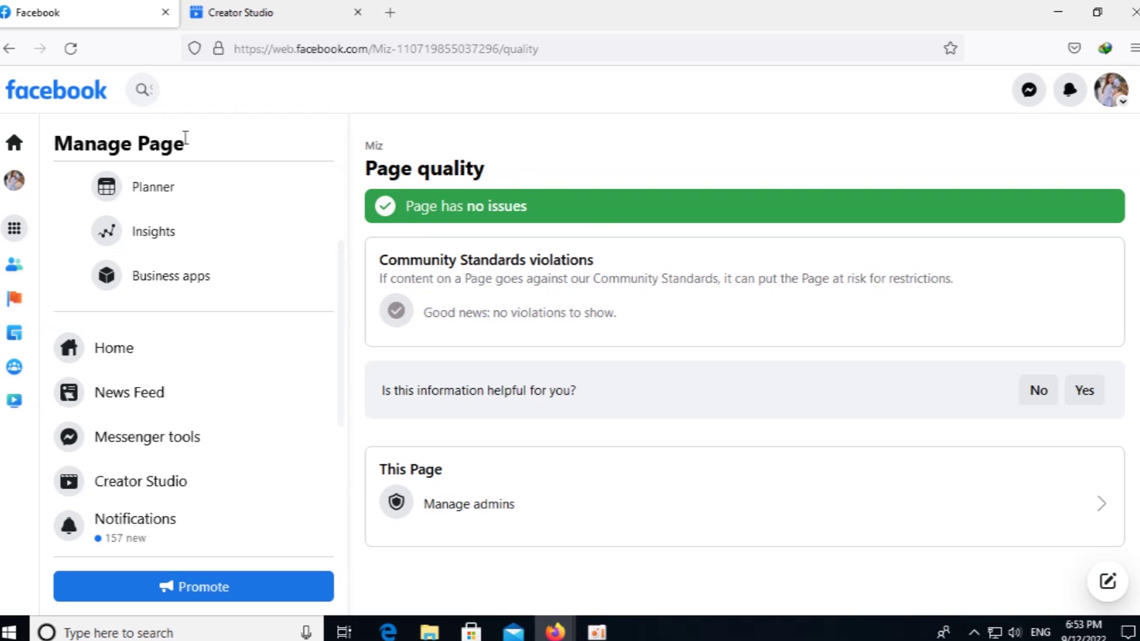
Step: Look at the video list in Creator Studio again, and return to Facebook to recheck the refreshed Page quality status
scroll(244, 255, up, 3)
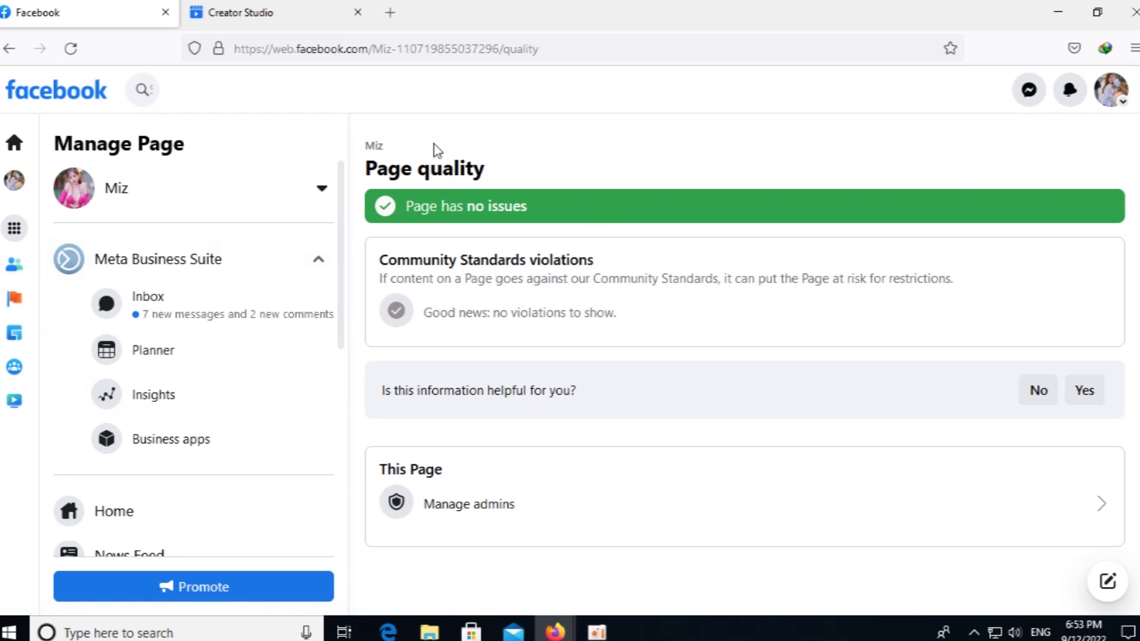
click(284, 14)
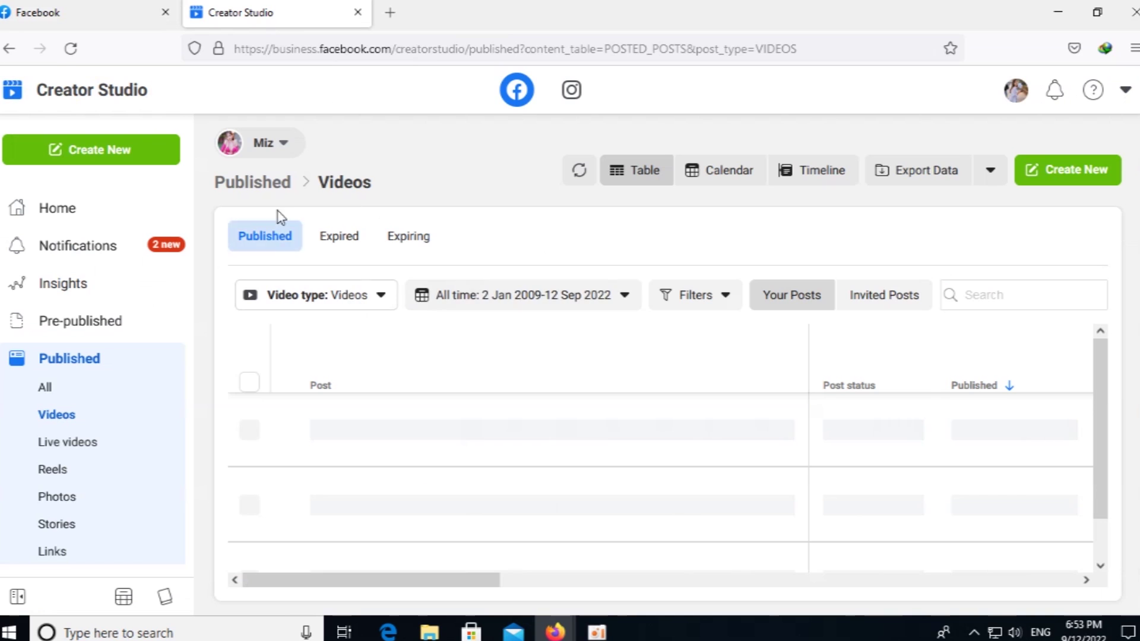
click(107, 13)
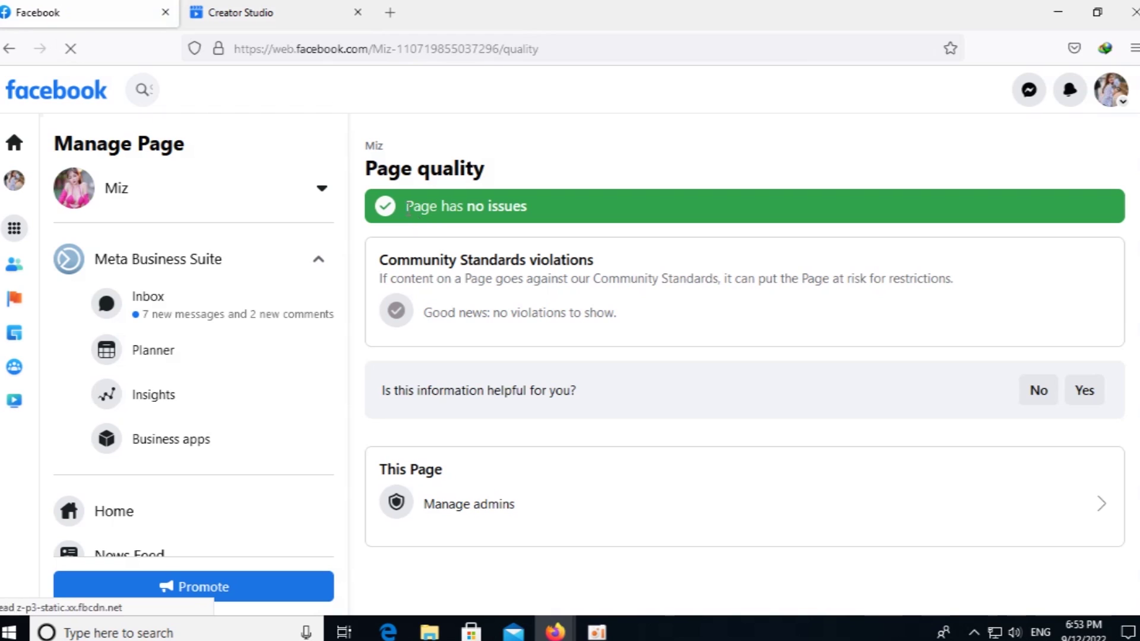
drag(406, 207, 554, 208)
click(557, 202)
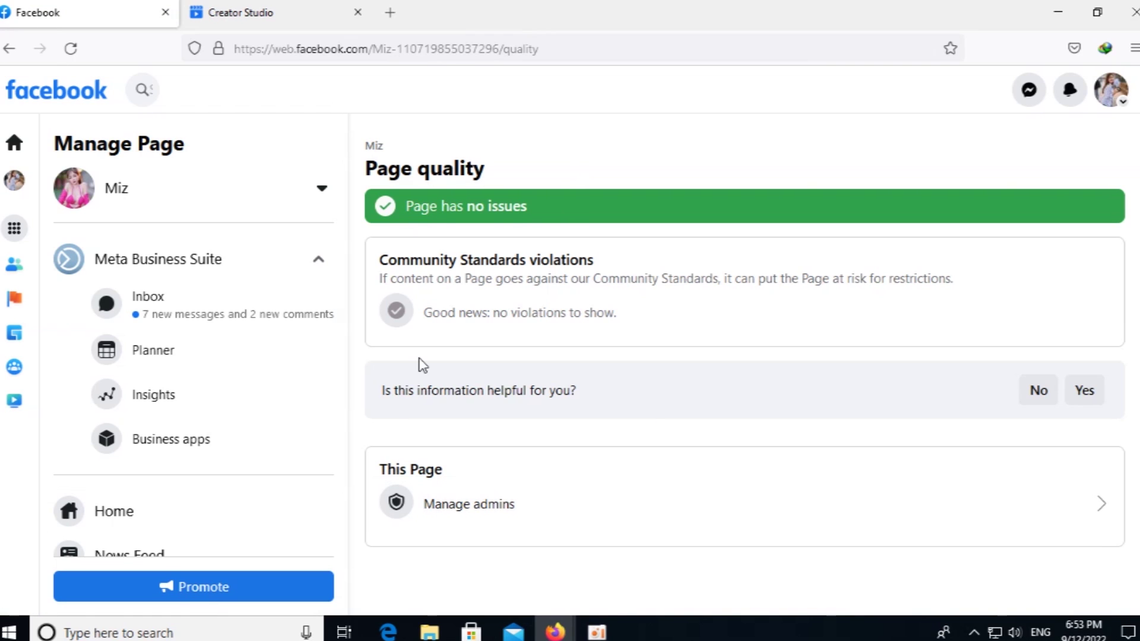